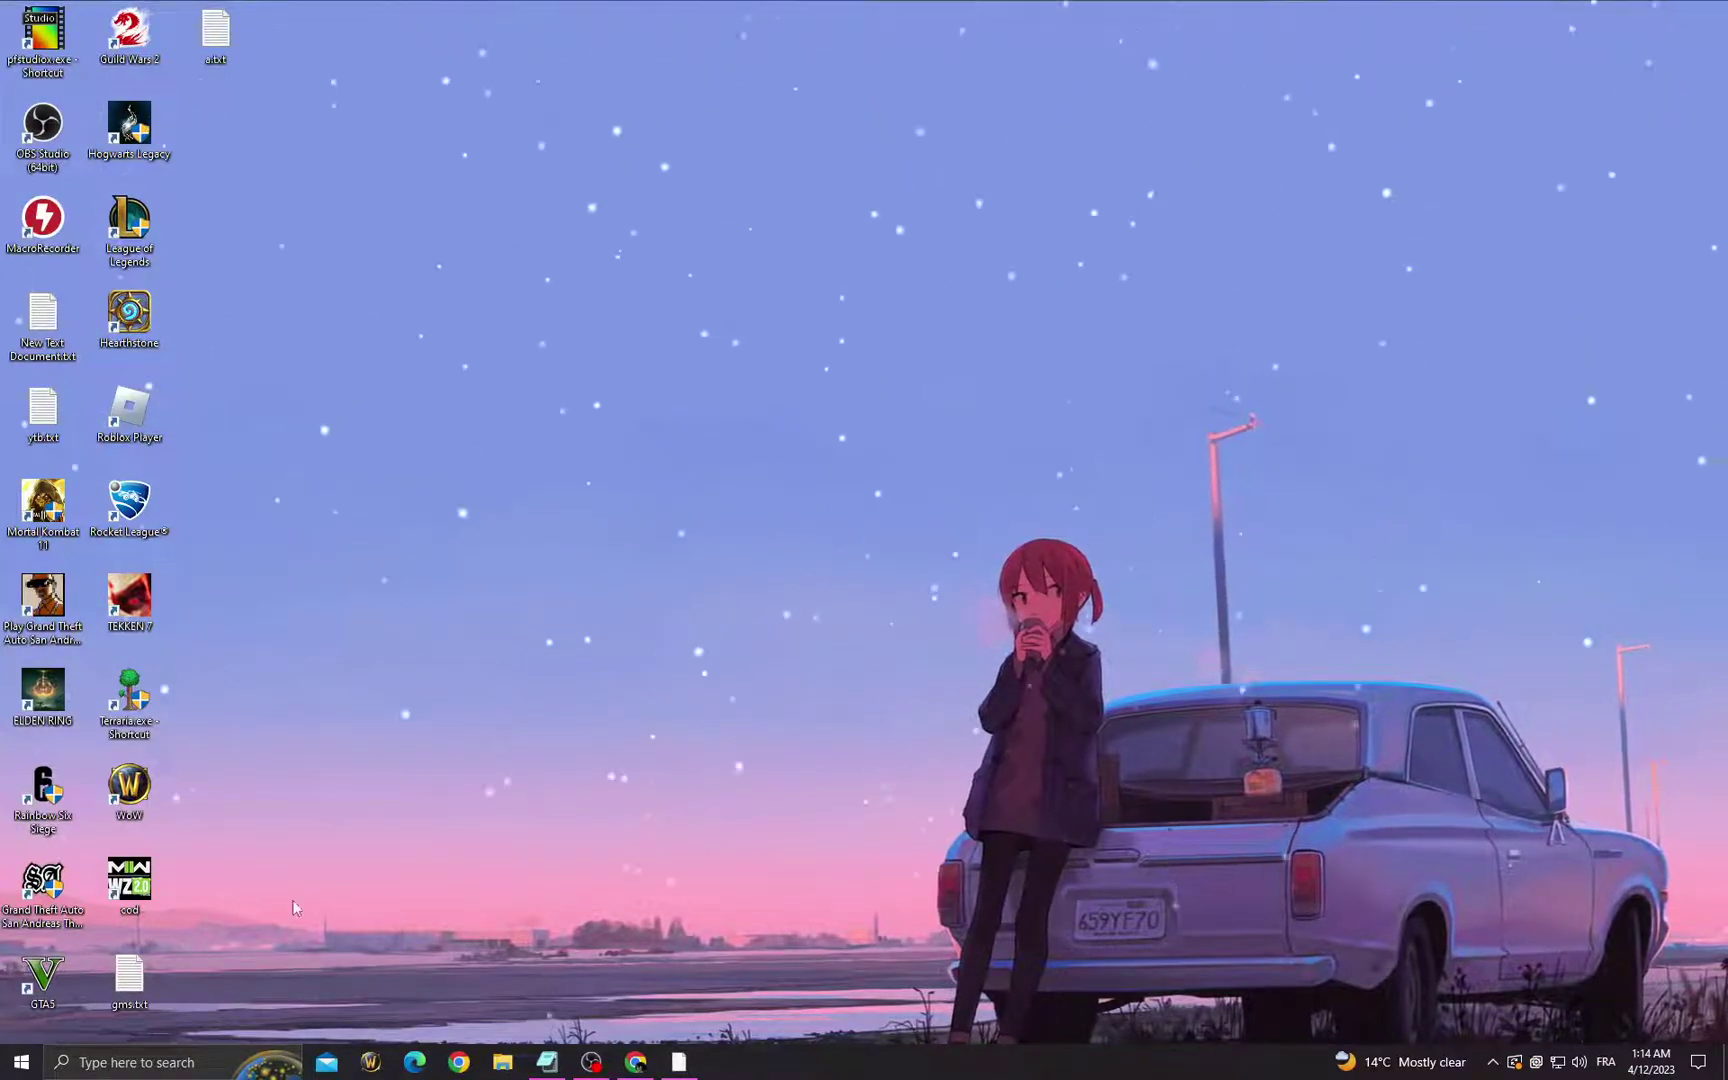
Step: Open the Windows search panel to look up Control Panel
left_click(159, 1063)
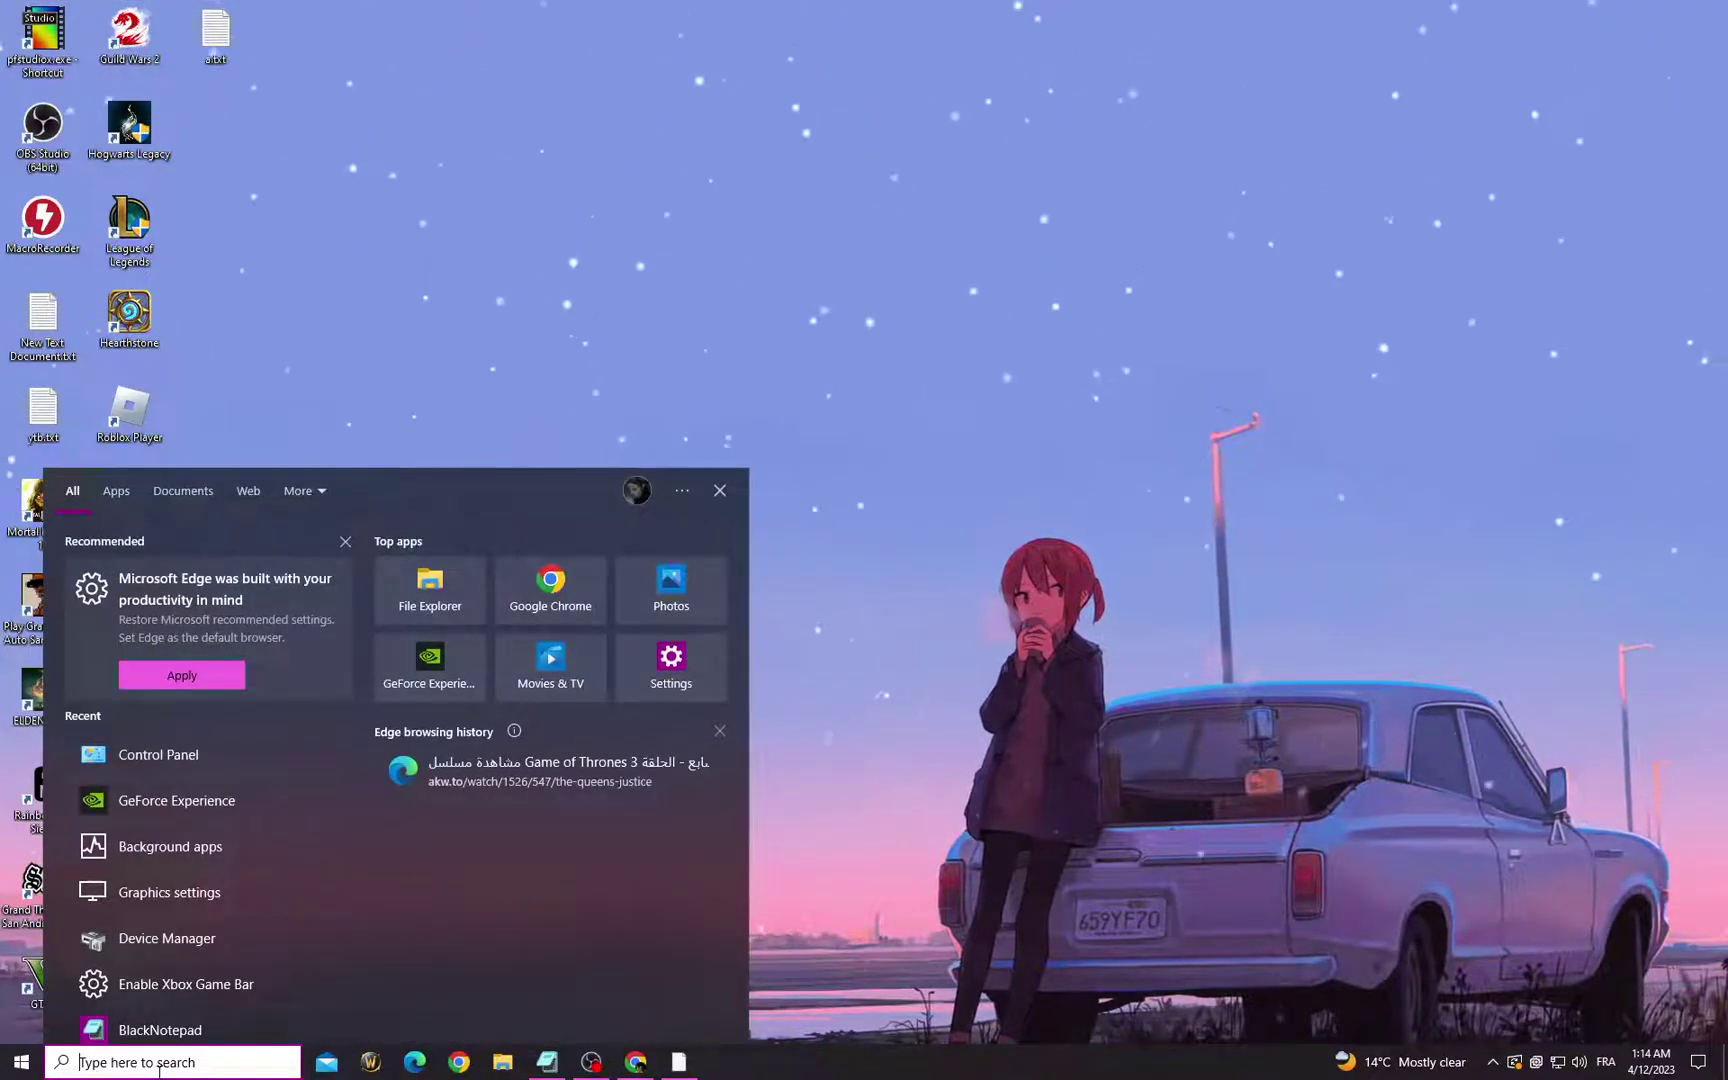
type("control")
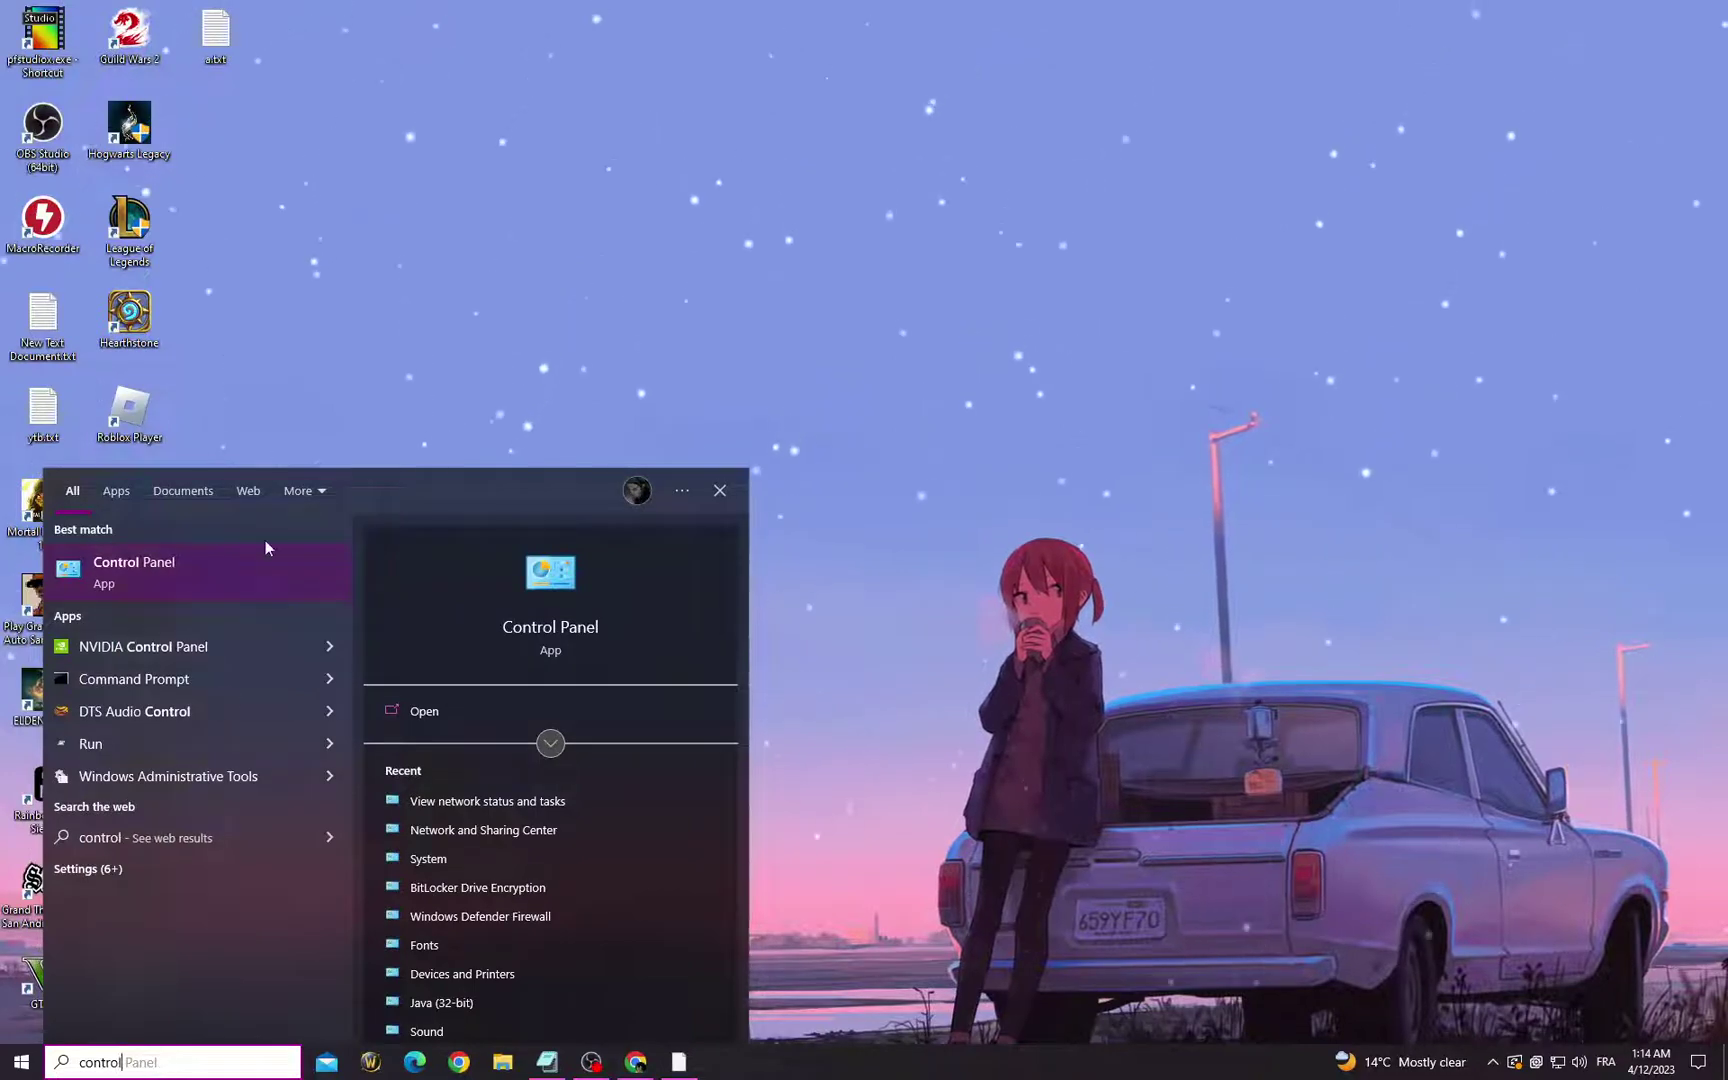
Step: Open Control Panel, go to Network and Sharing Center, and show the Ethernet status
left_click(266, 564)
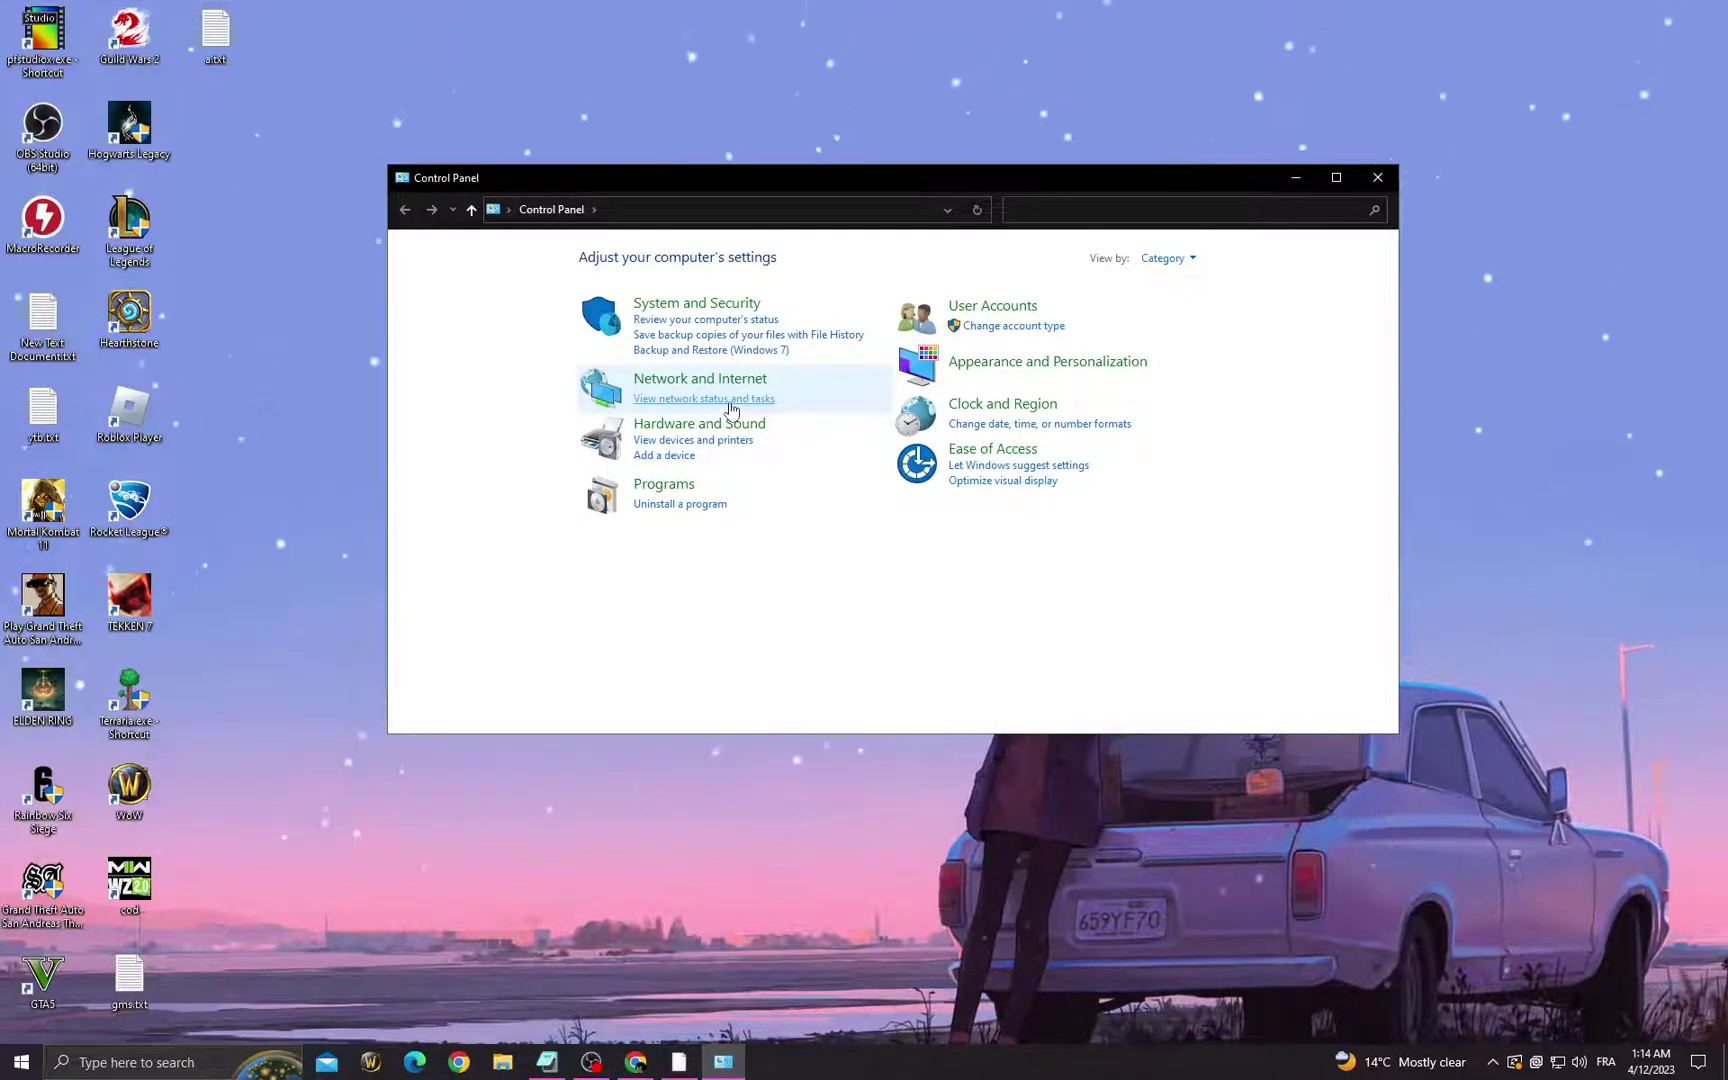
left_click(730, 404)
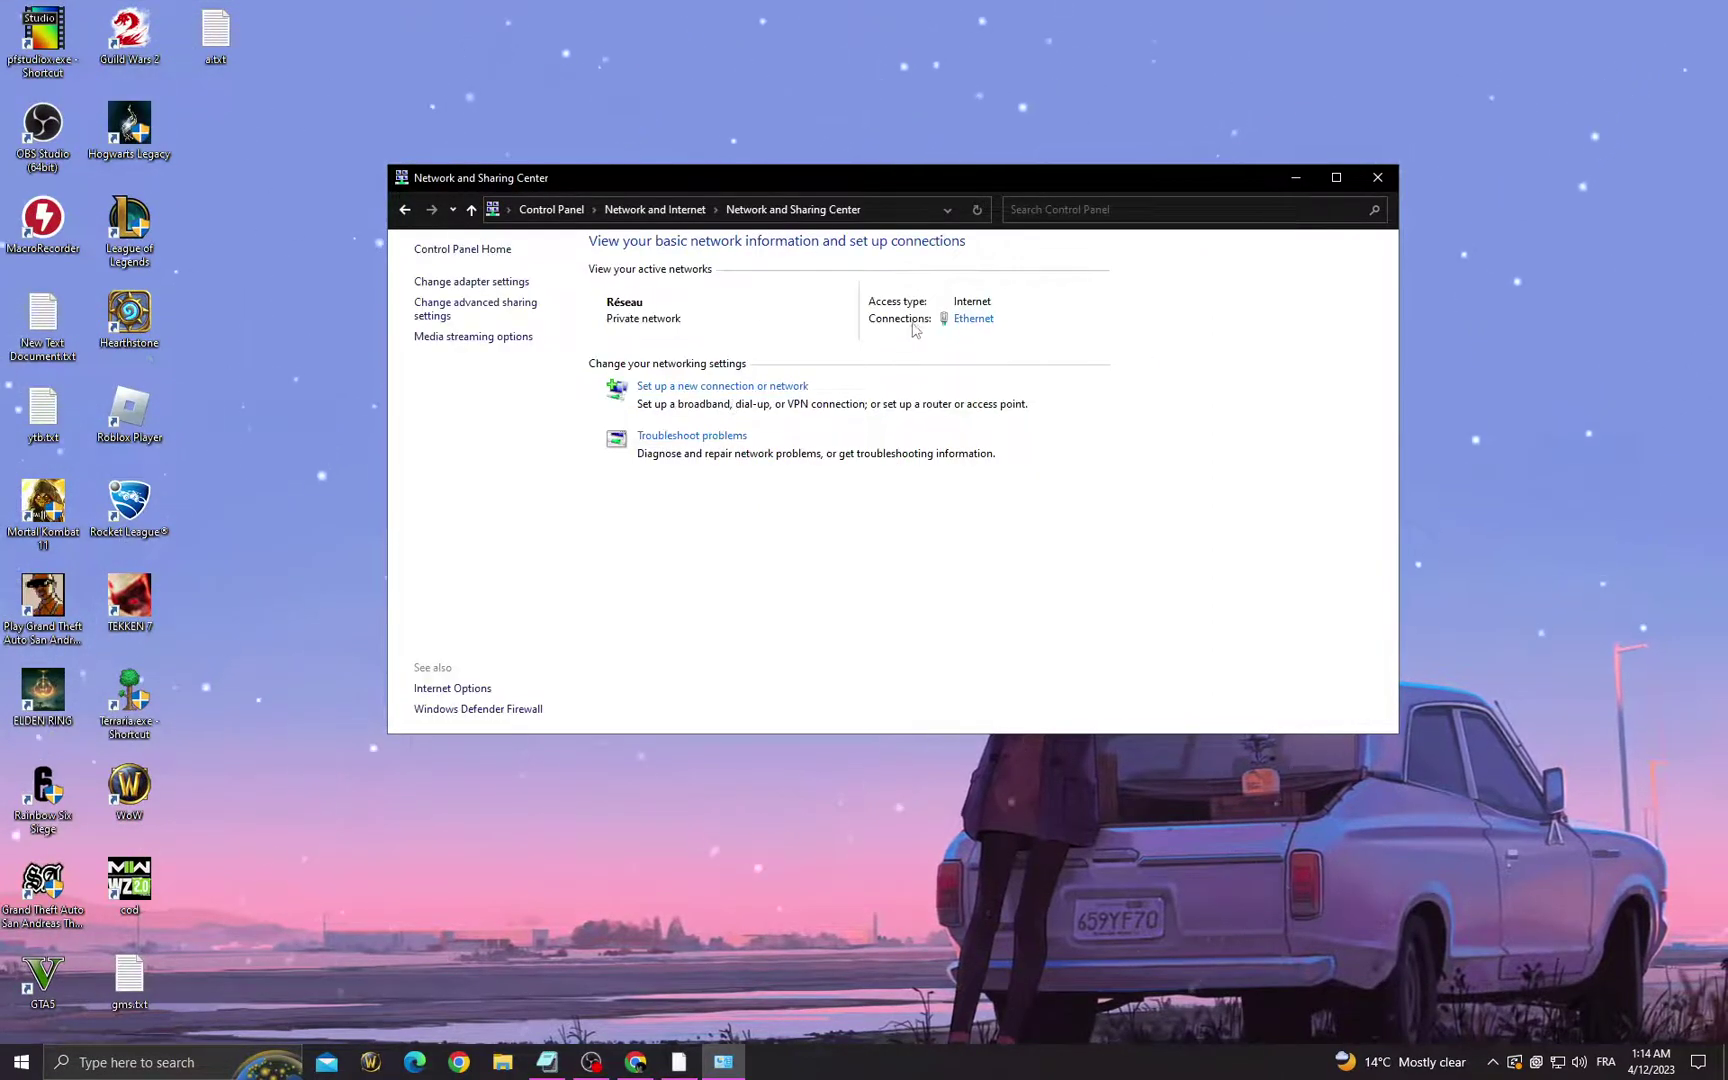
left_click(972, 319)
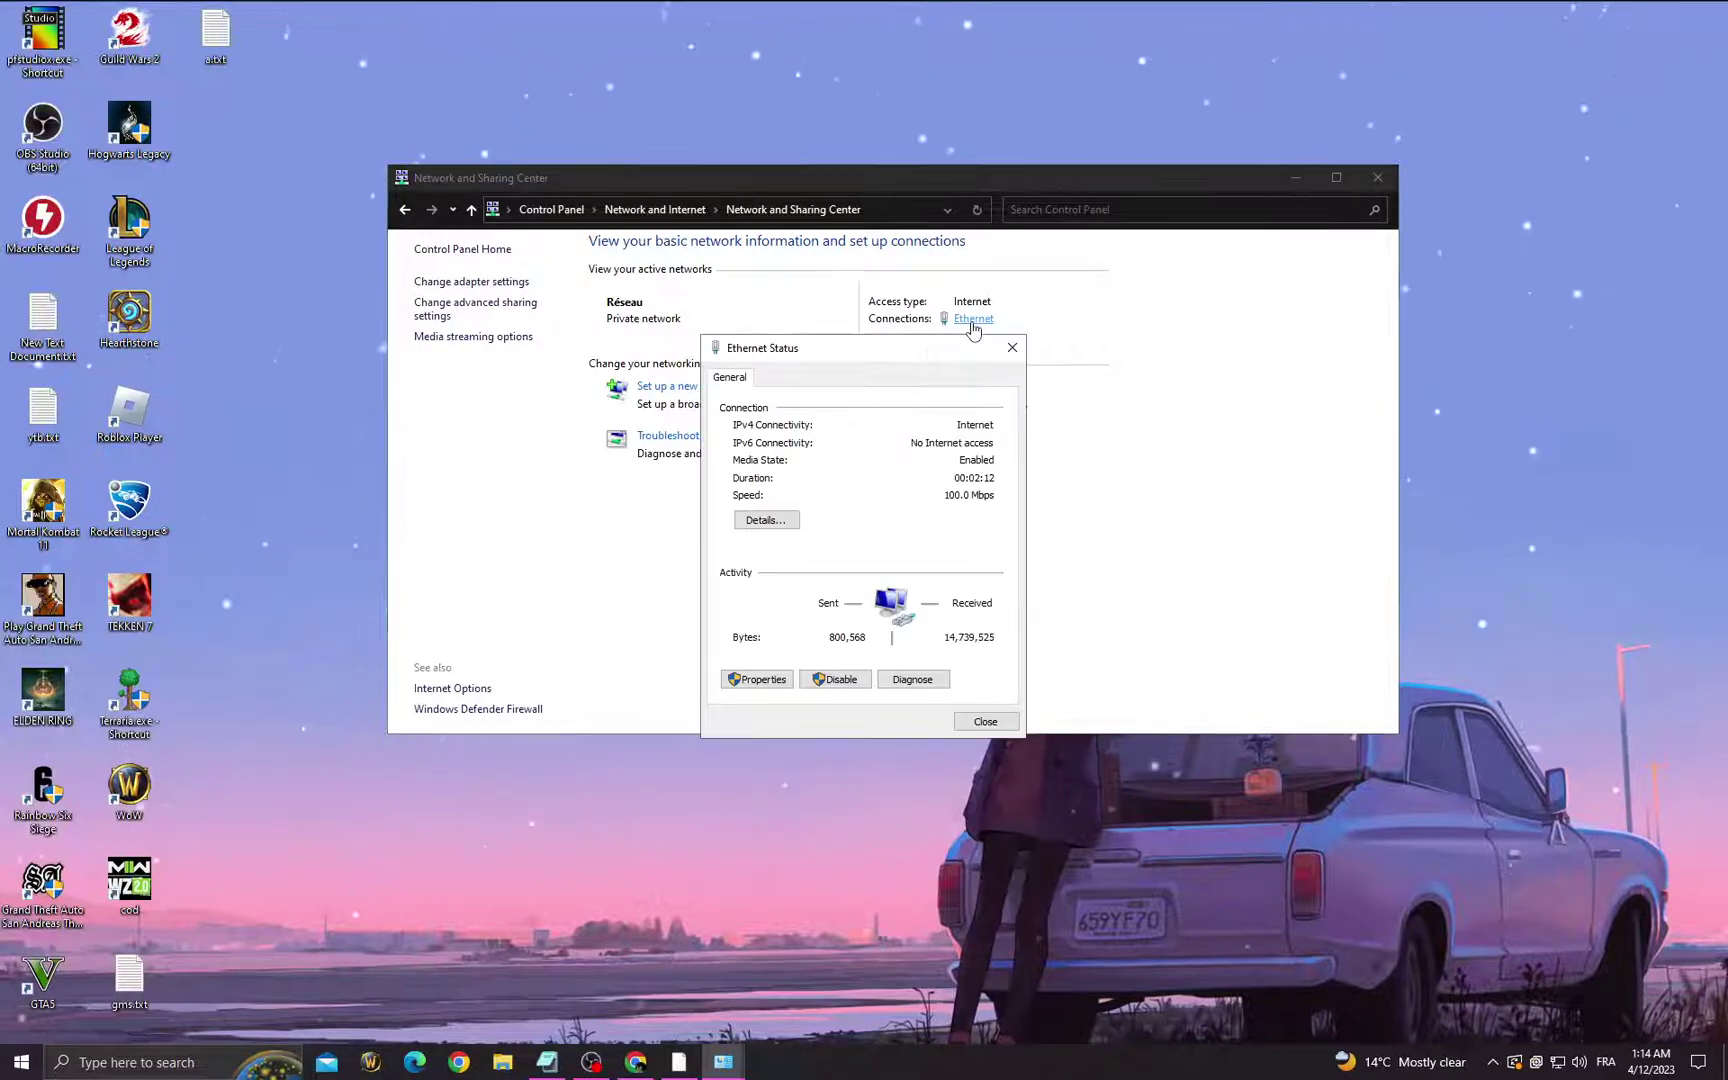
Step: Set Ethernet IPv4 DNS to 8.8.8.8 preferred and 8.8.4.4 alternate, closing the dialogs
left_click(762, 679)
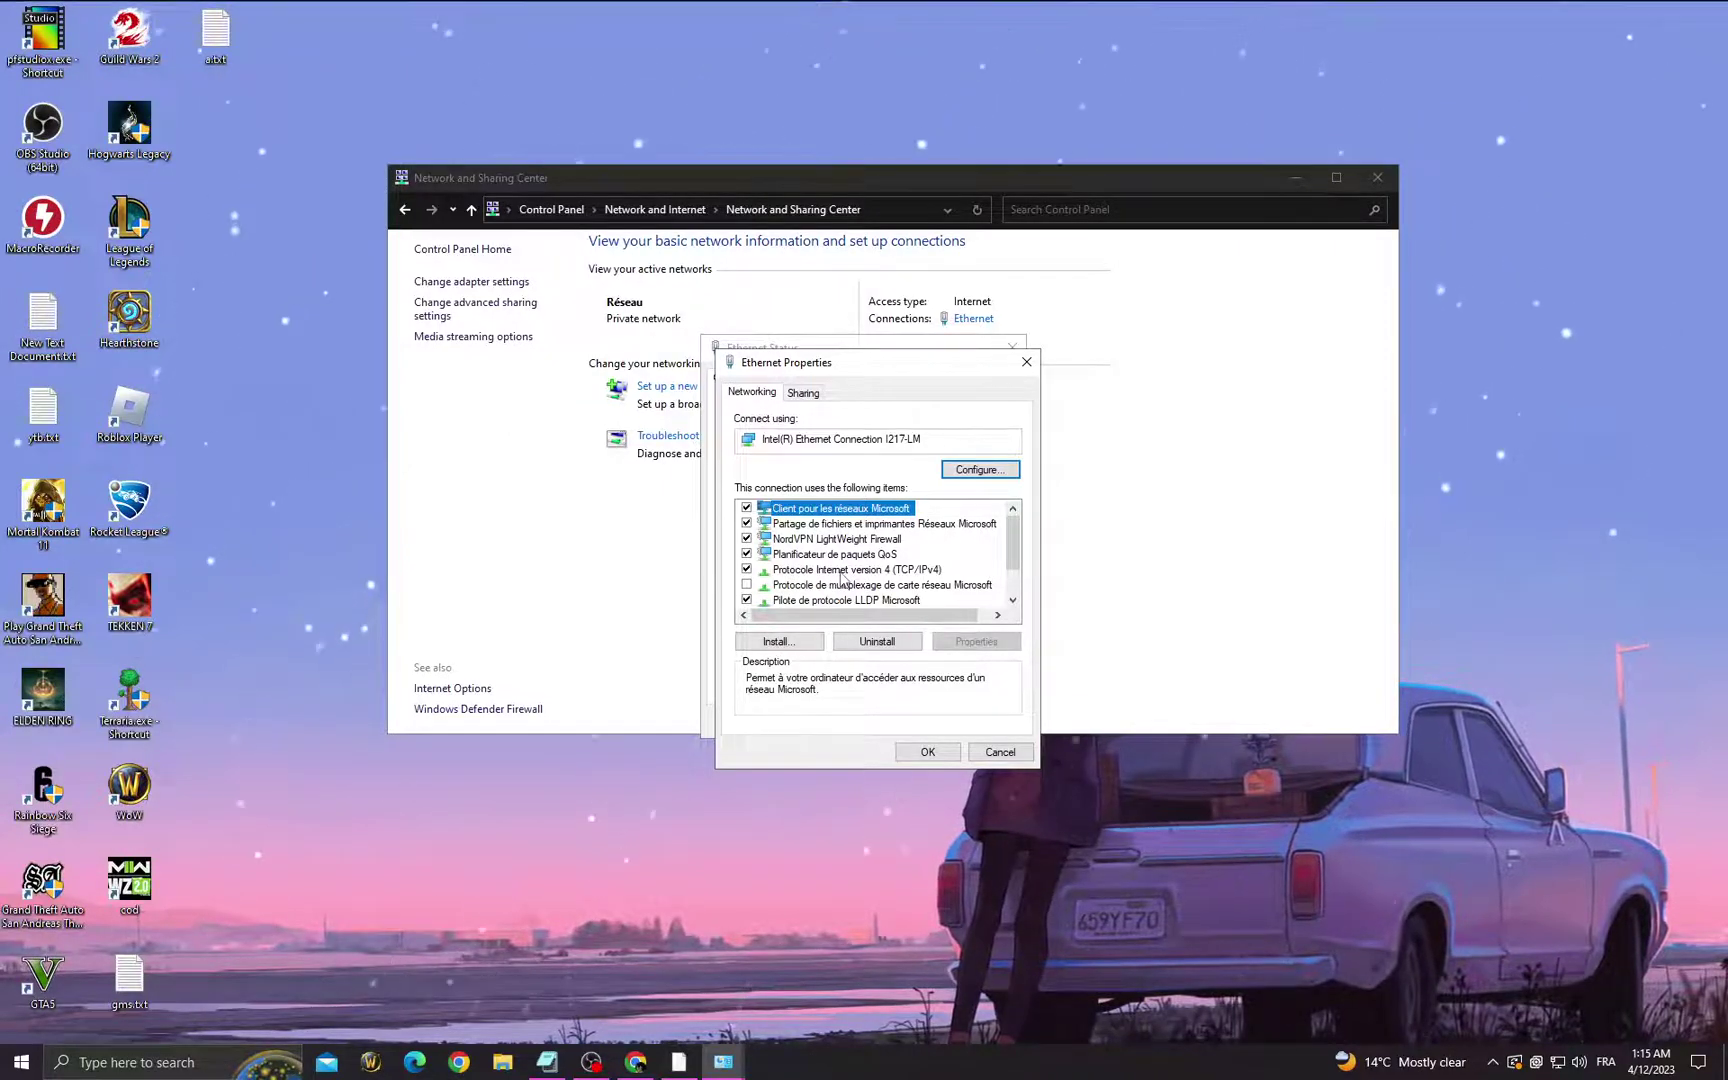
double_click(848, 569)
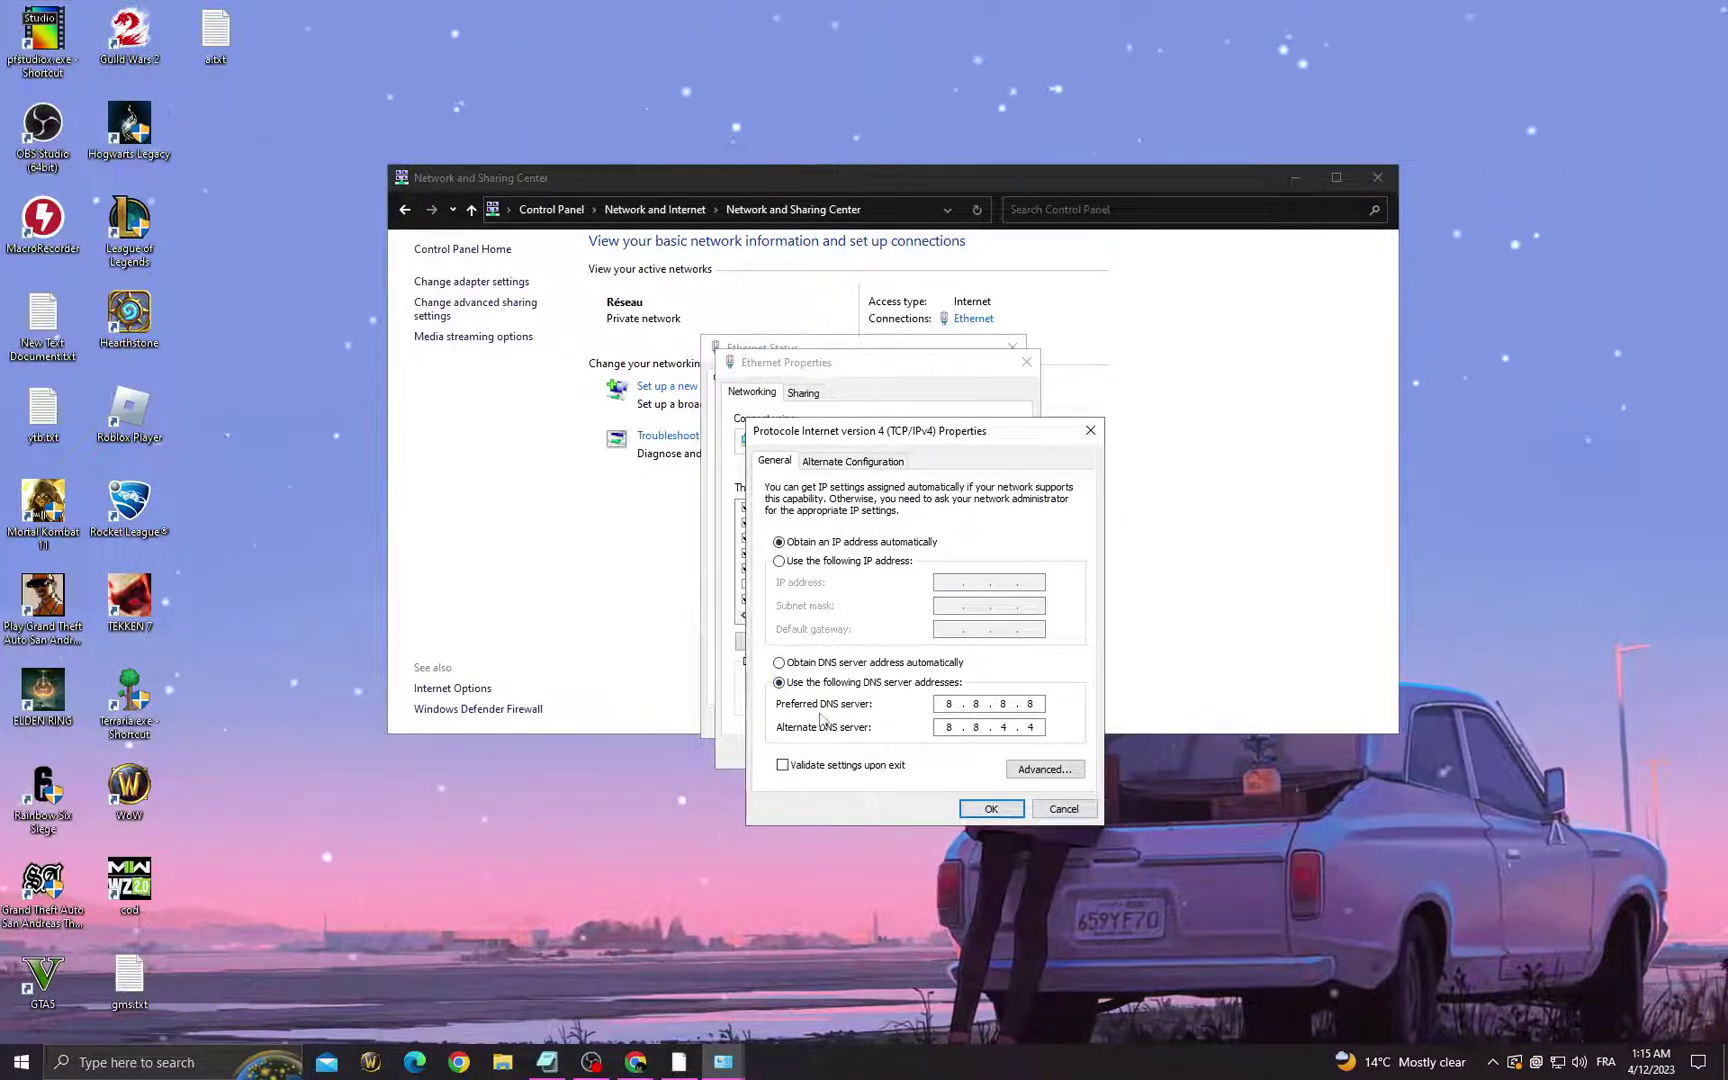
left_click(994, 809)
left_click(946, 751)
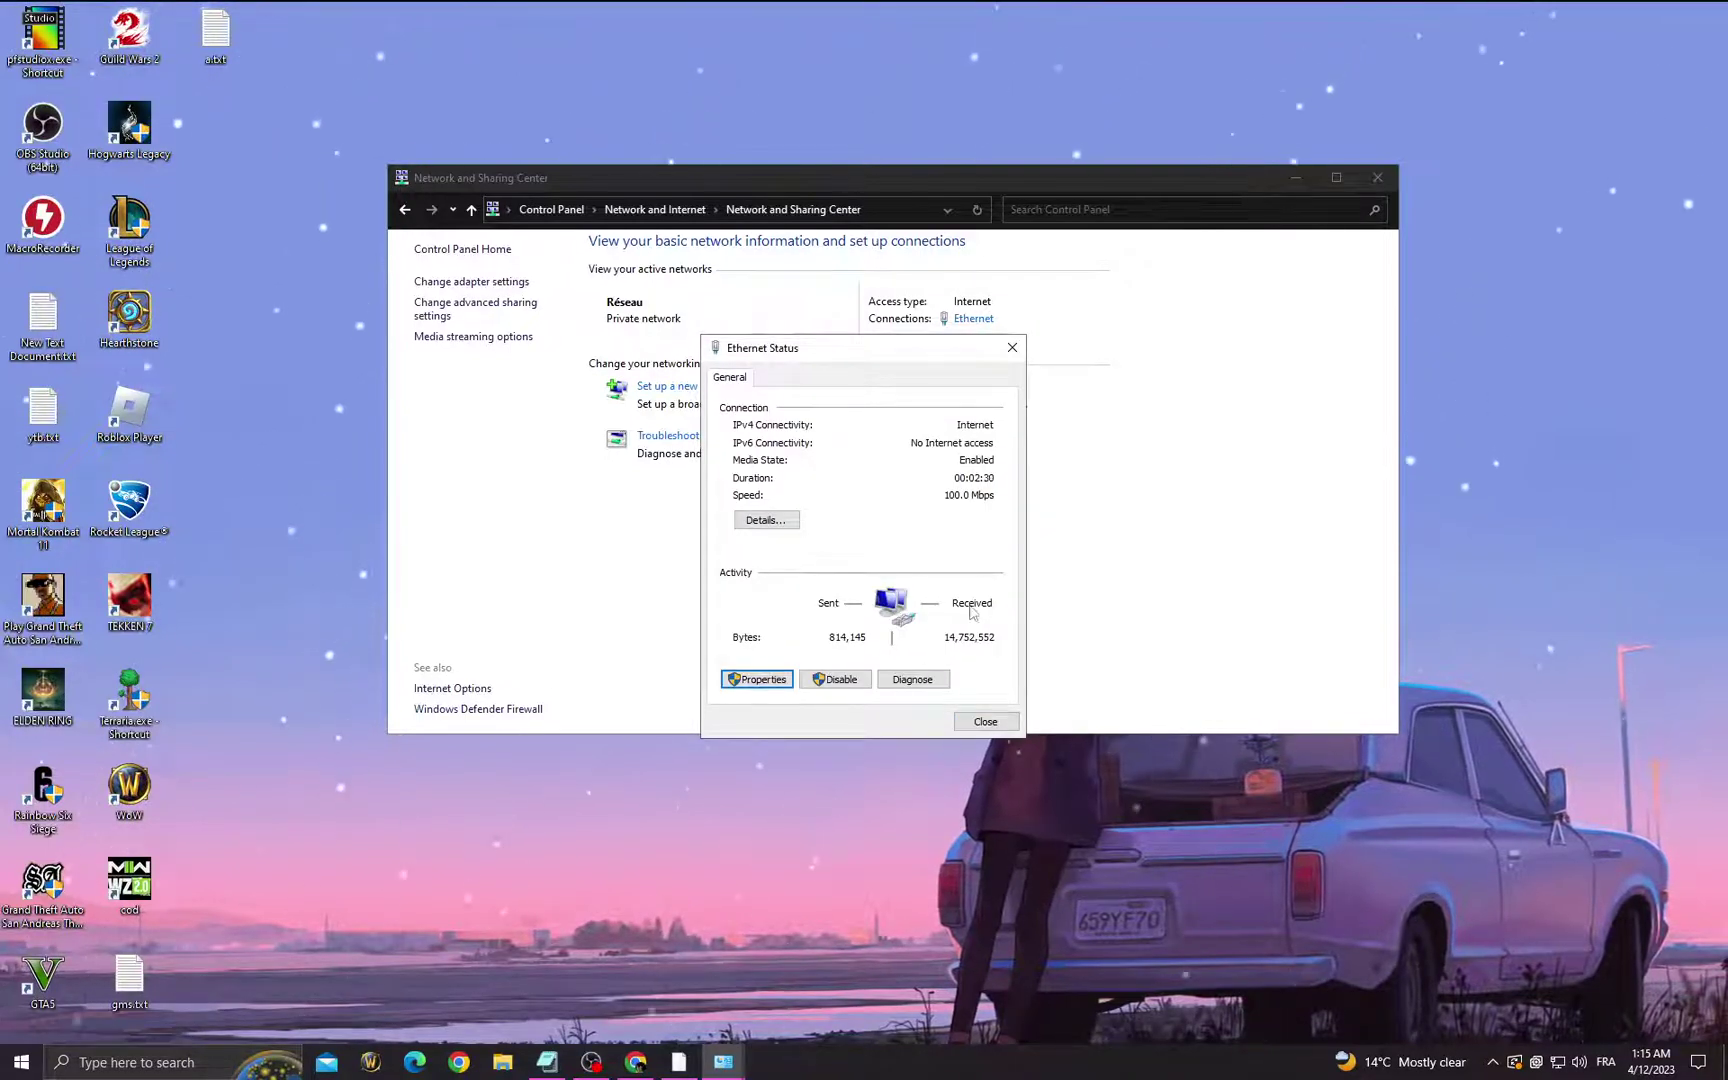
left_click(986, 722)
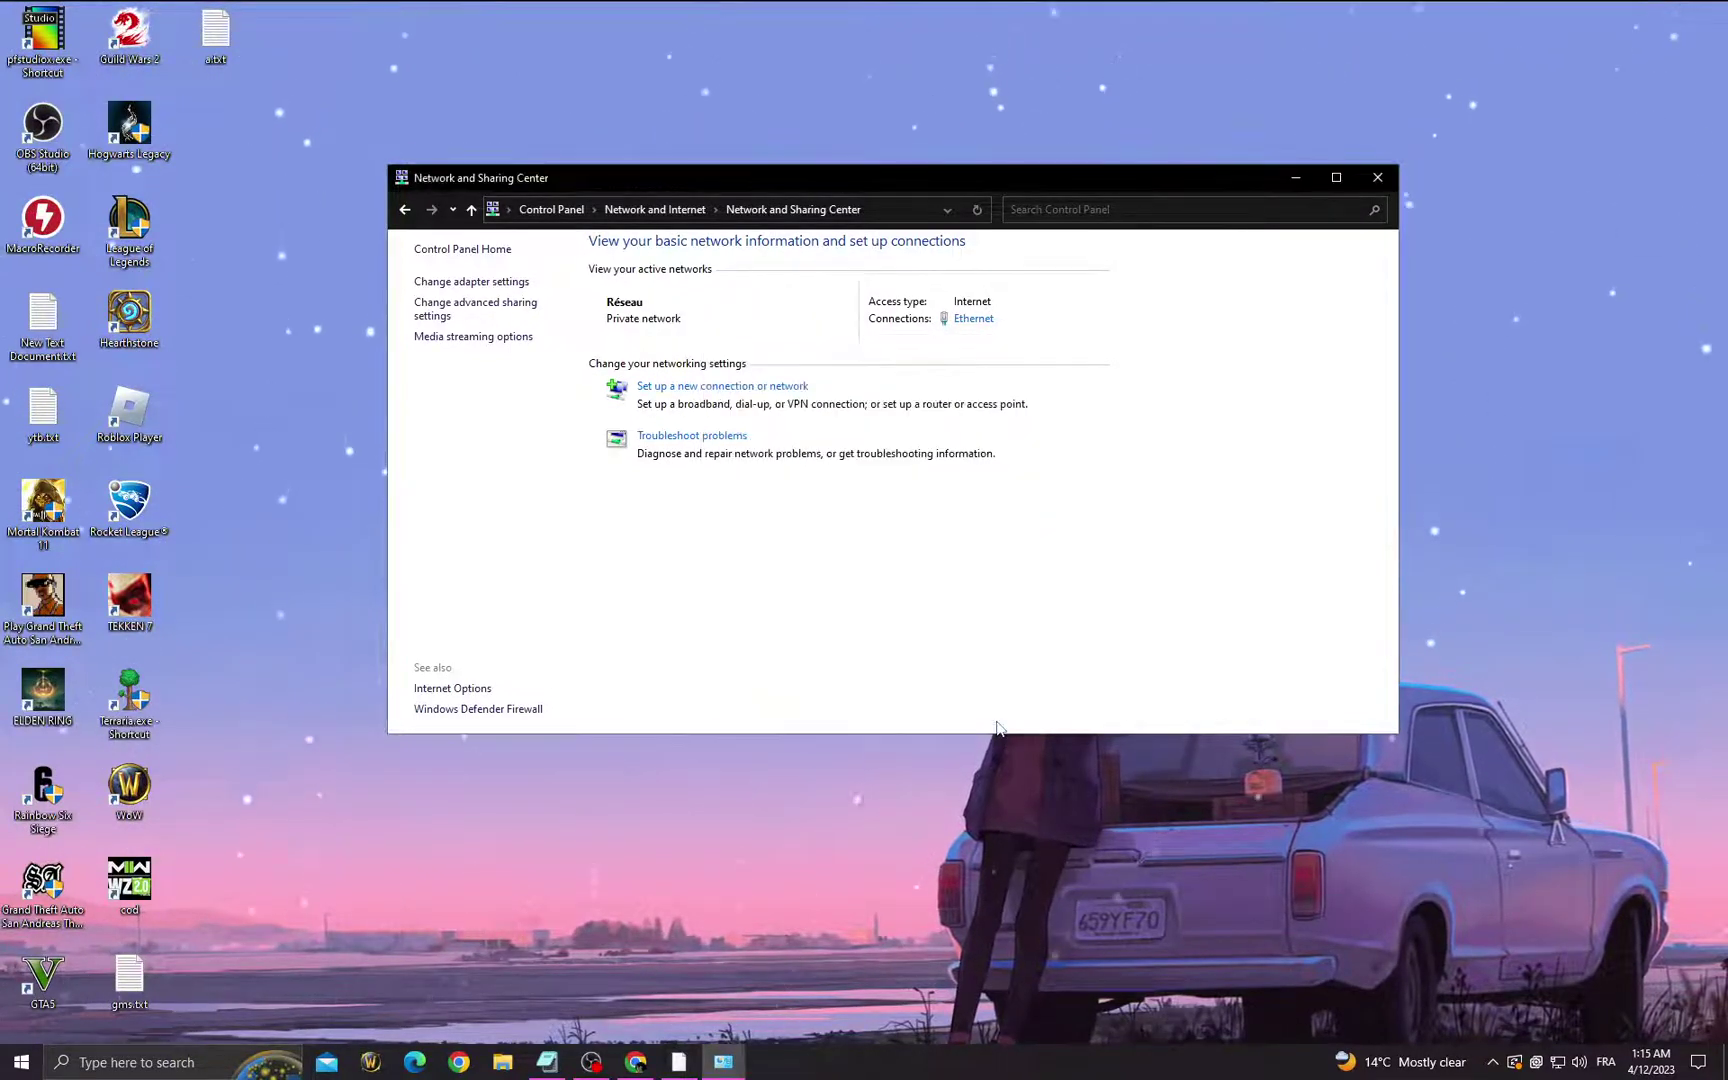
Step: Disable and re-enable the Ethernet adapter in Network Connections, then close that window
left_click(971, 320)
left_click(1011, 348)
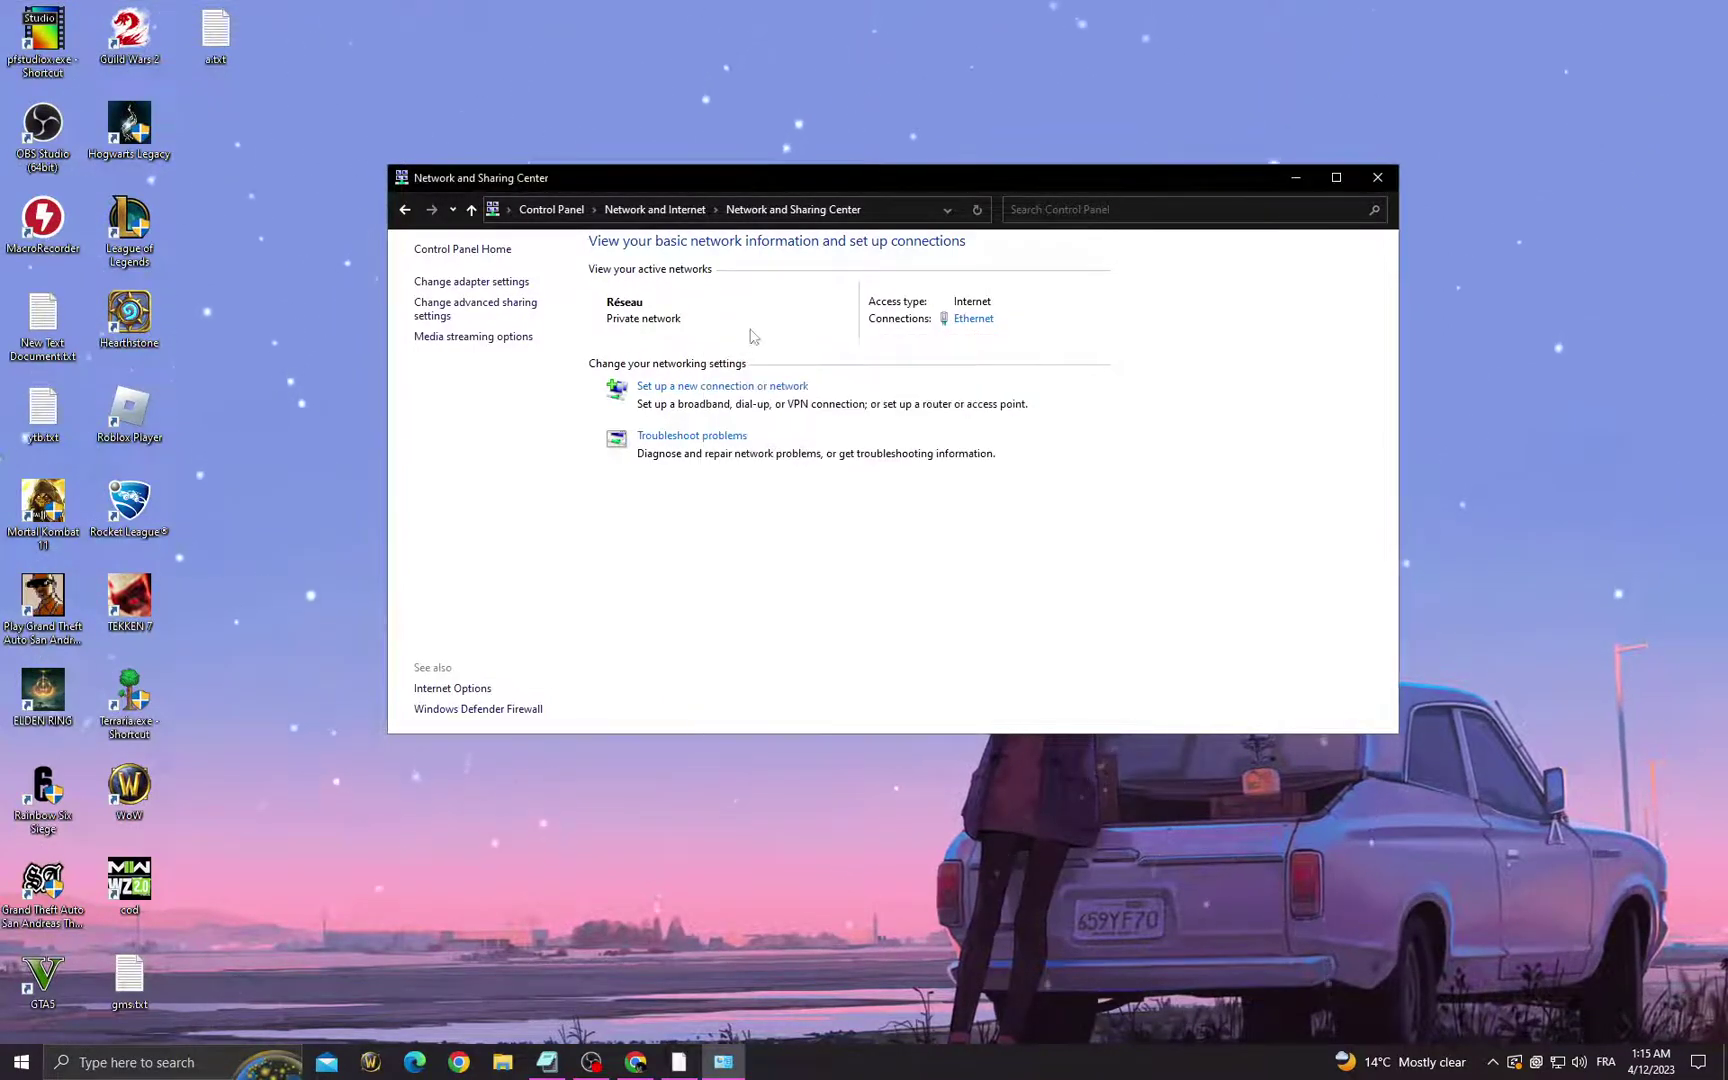
left_click(473, 282)
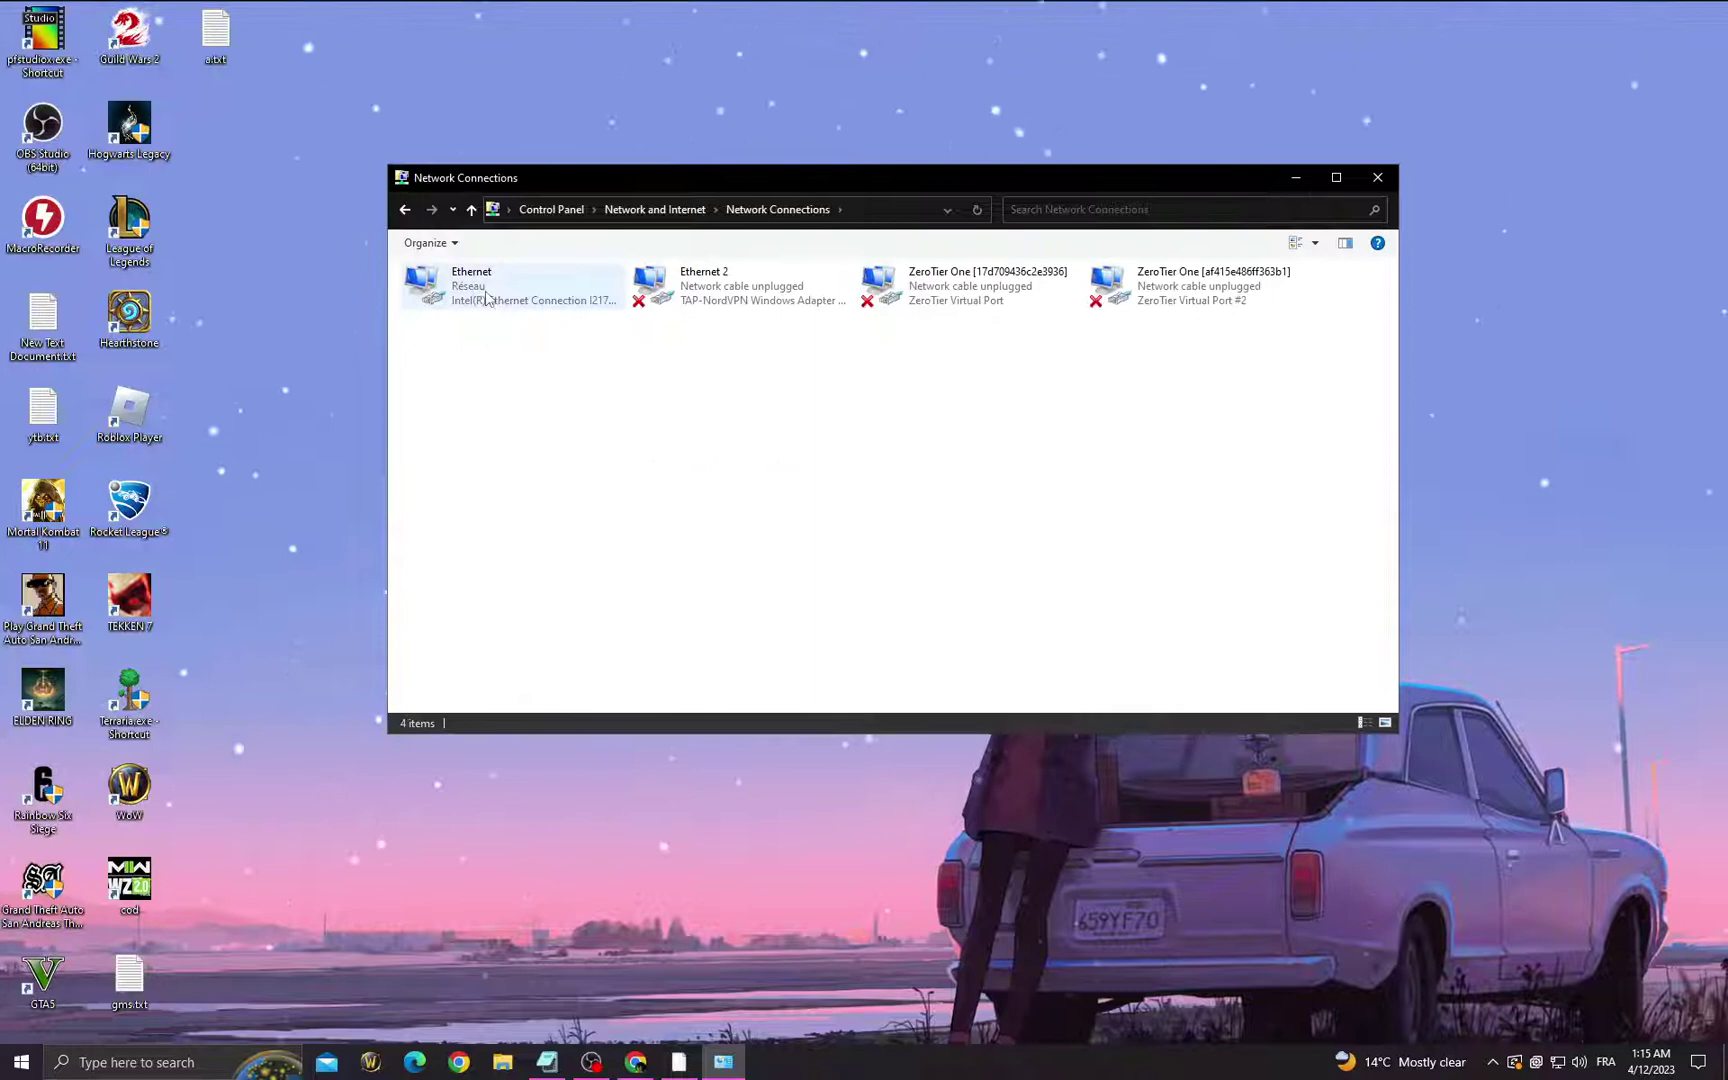
right_click(475, 299)
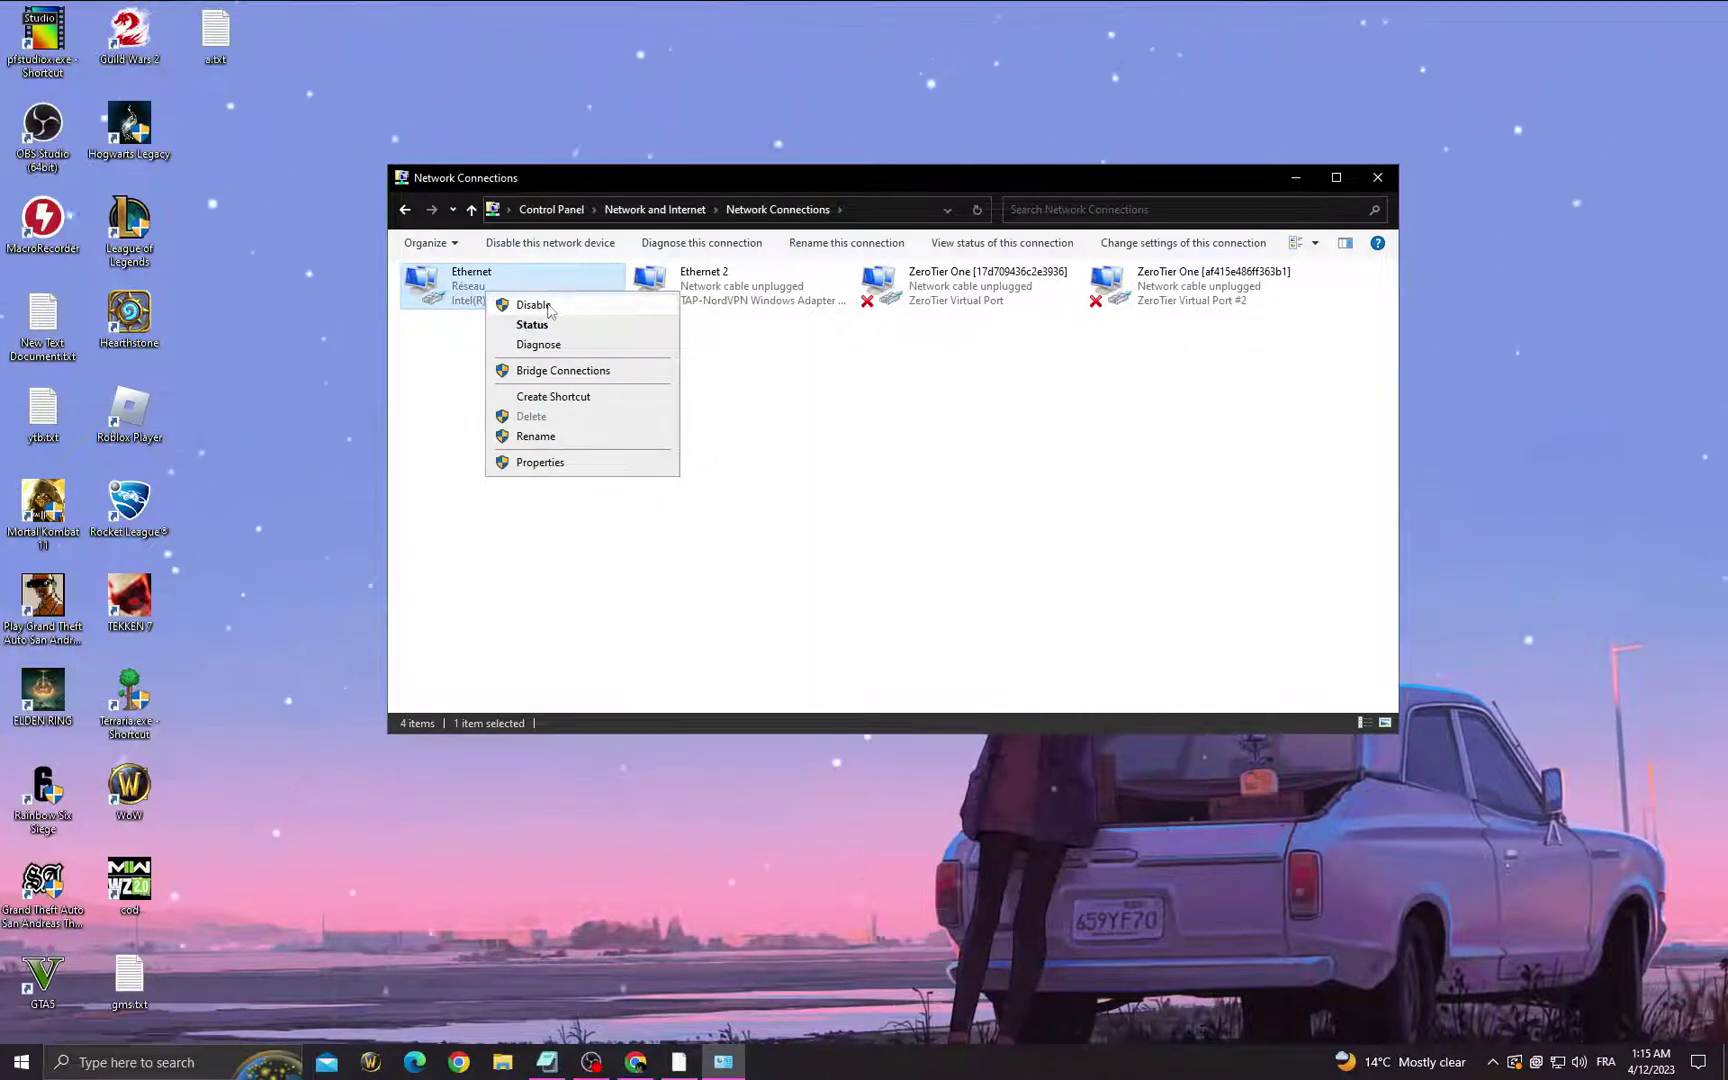
left_click(416, 431)
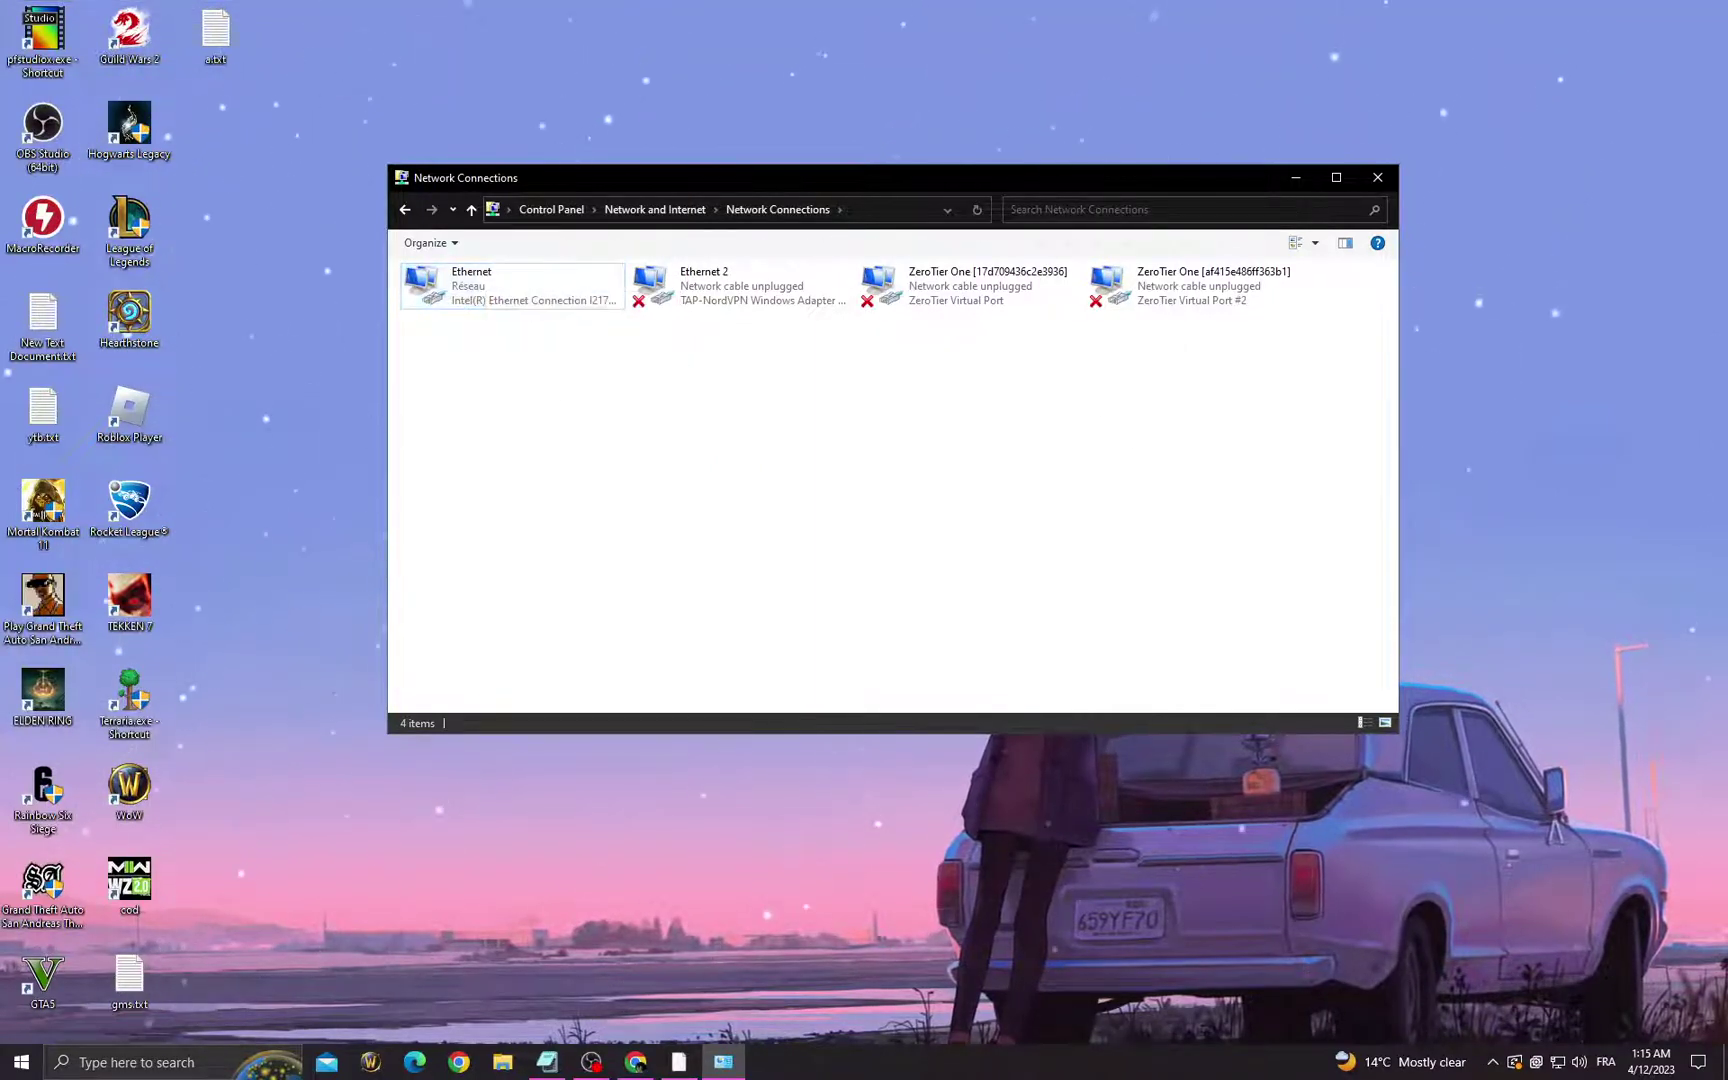
left_click(1376, 178)
Step: Find 'cmd' in Windows search and launch Command Prompt as administrator
left_click(176, 1062)
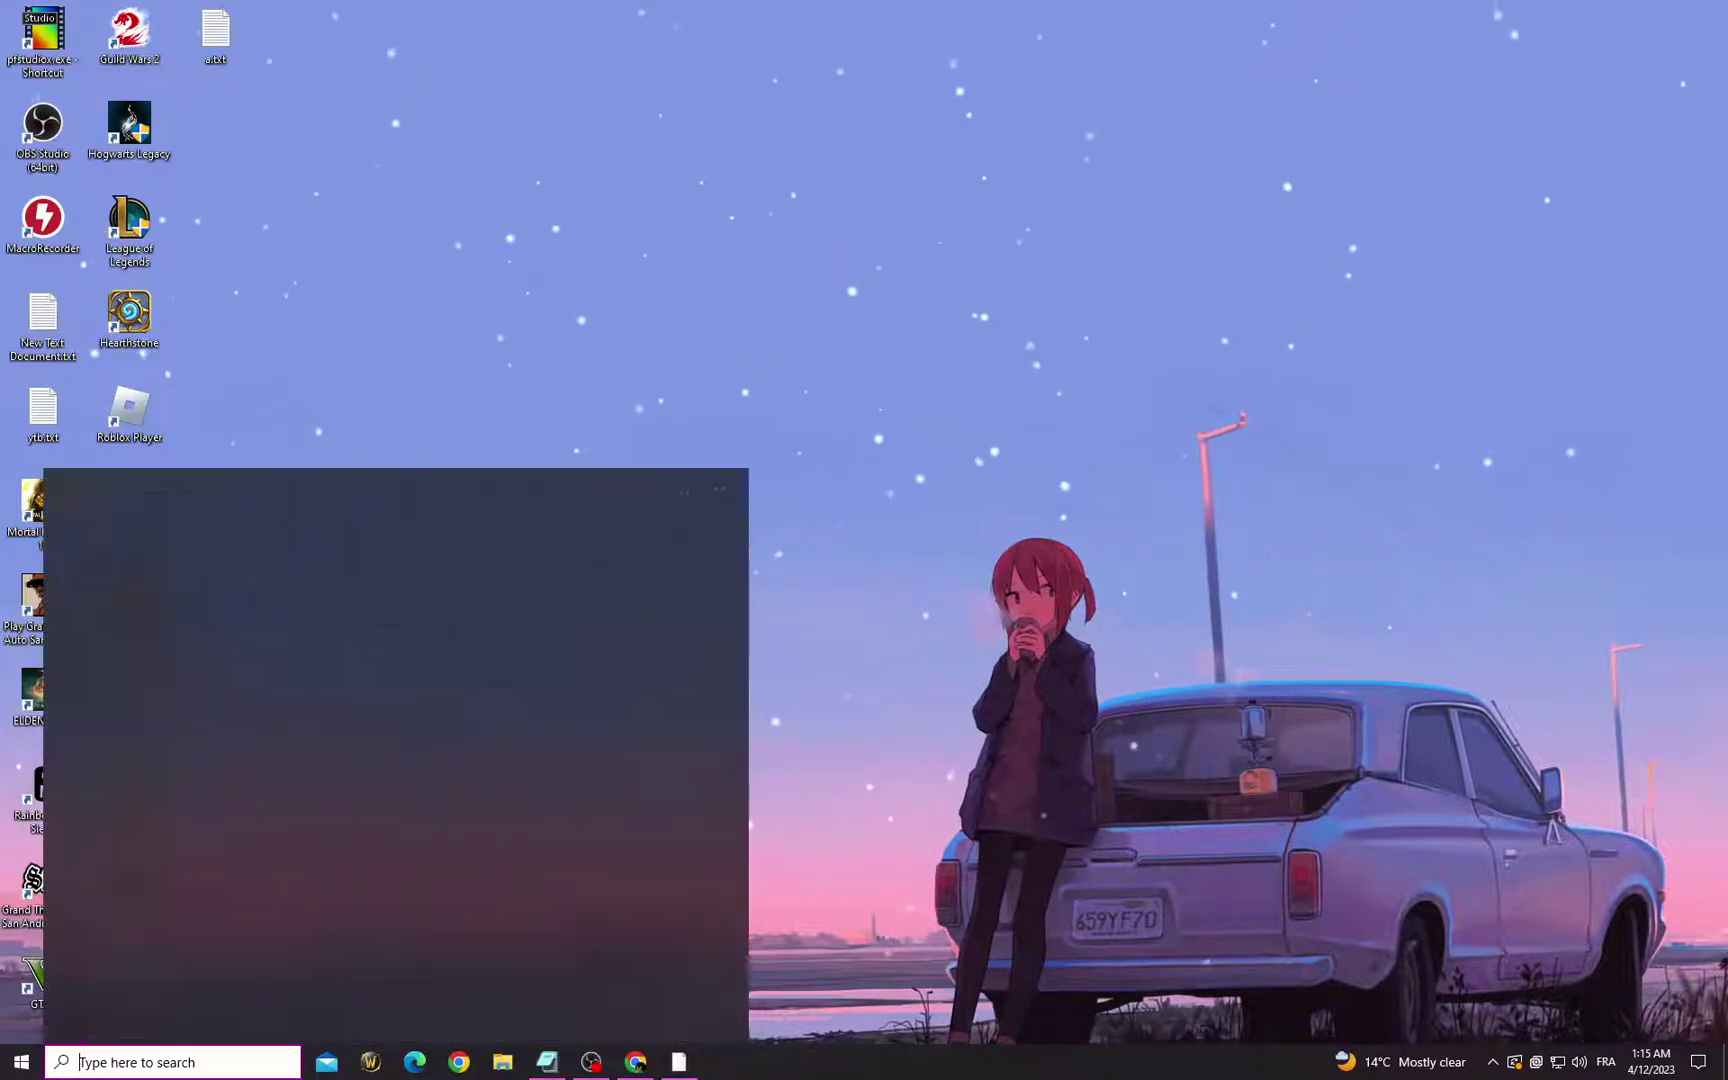
type("cmd")
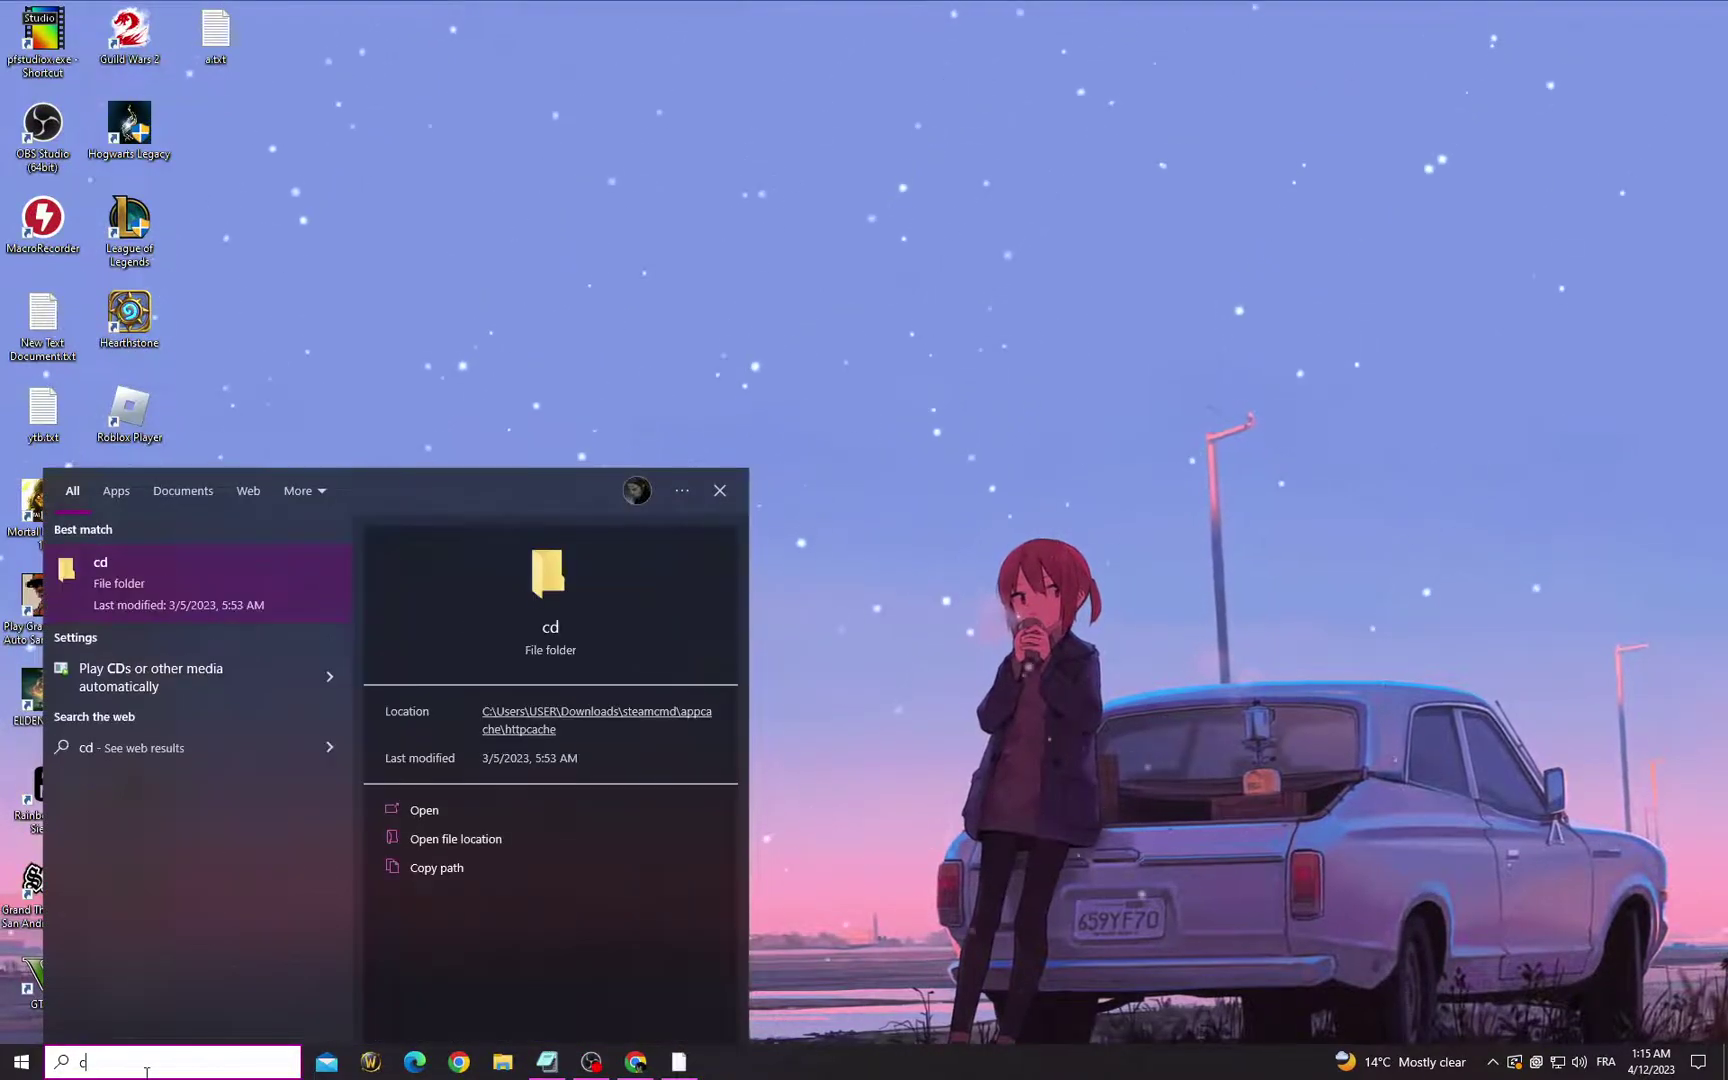
right_click(262, 569)
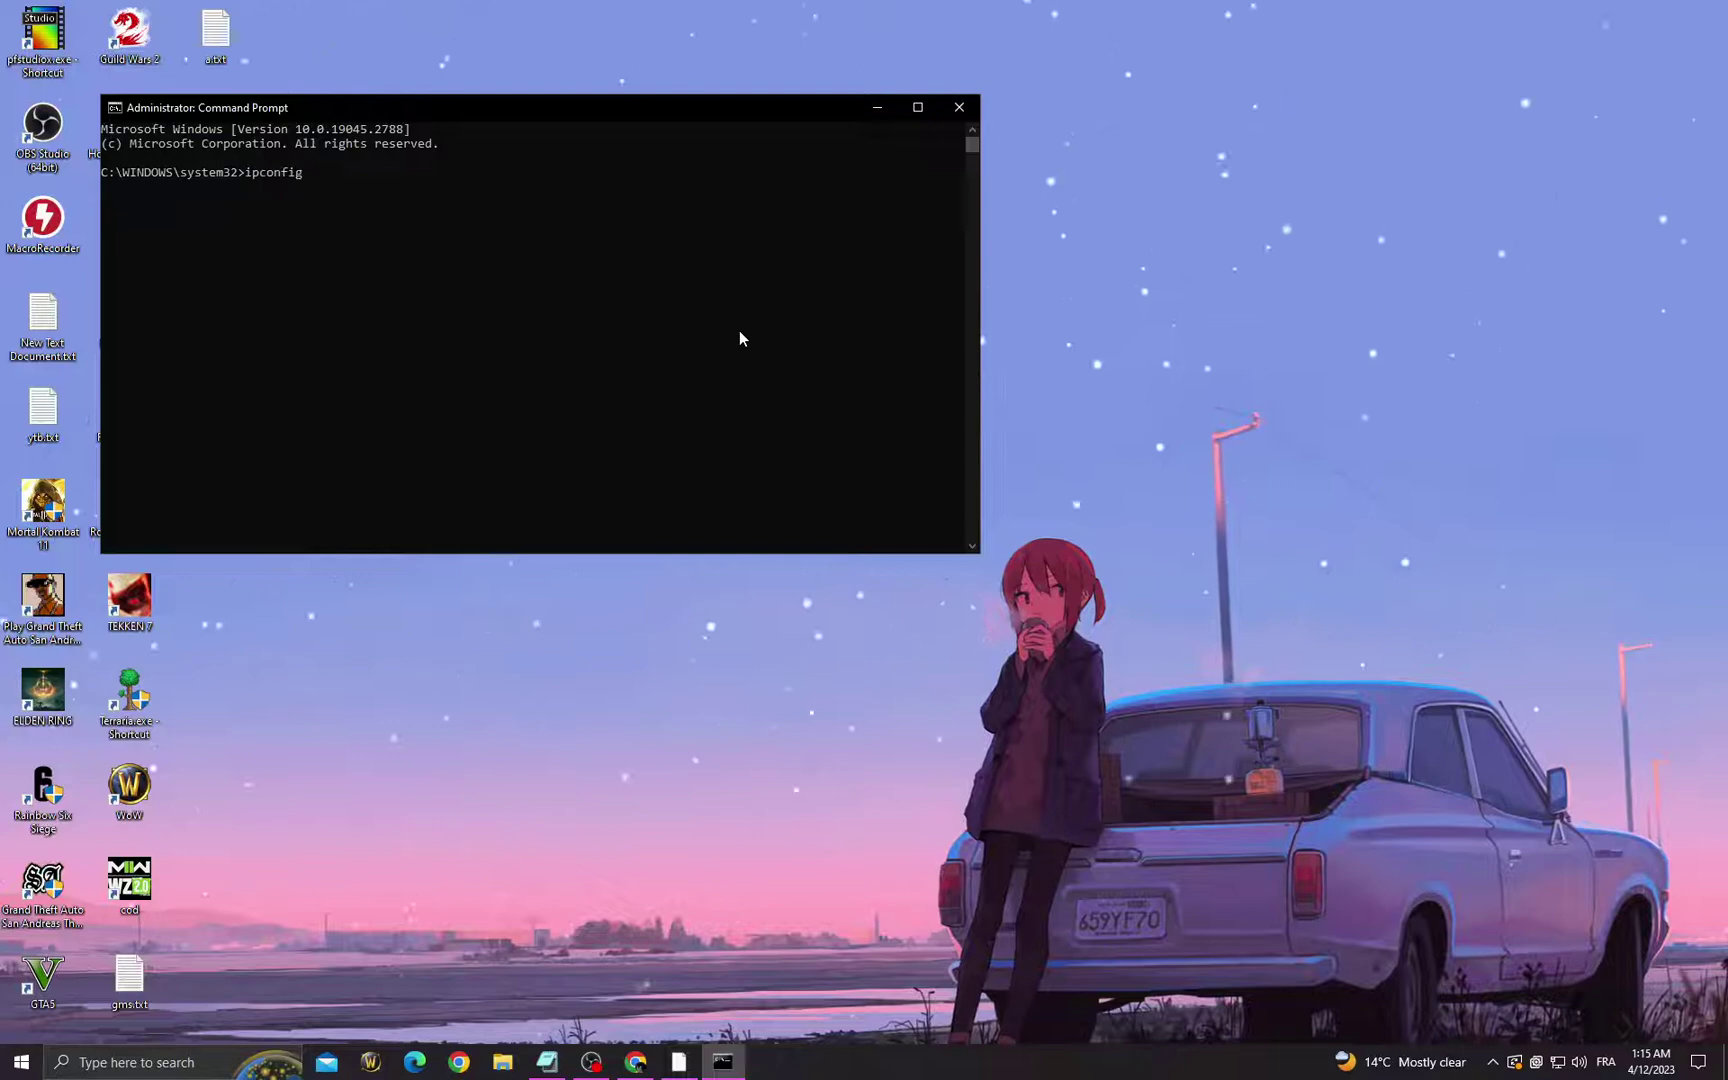
type(" /flushdns")
Step: Run 'ipconfig /flushdns', enter 'netsh winsock reset', and close Command Prompt
key("Return")
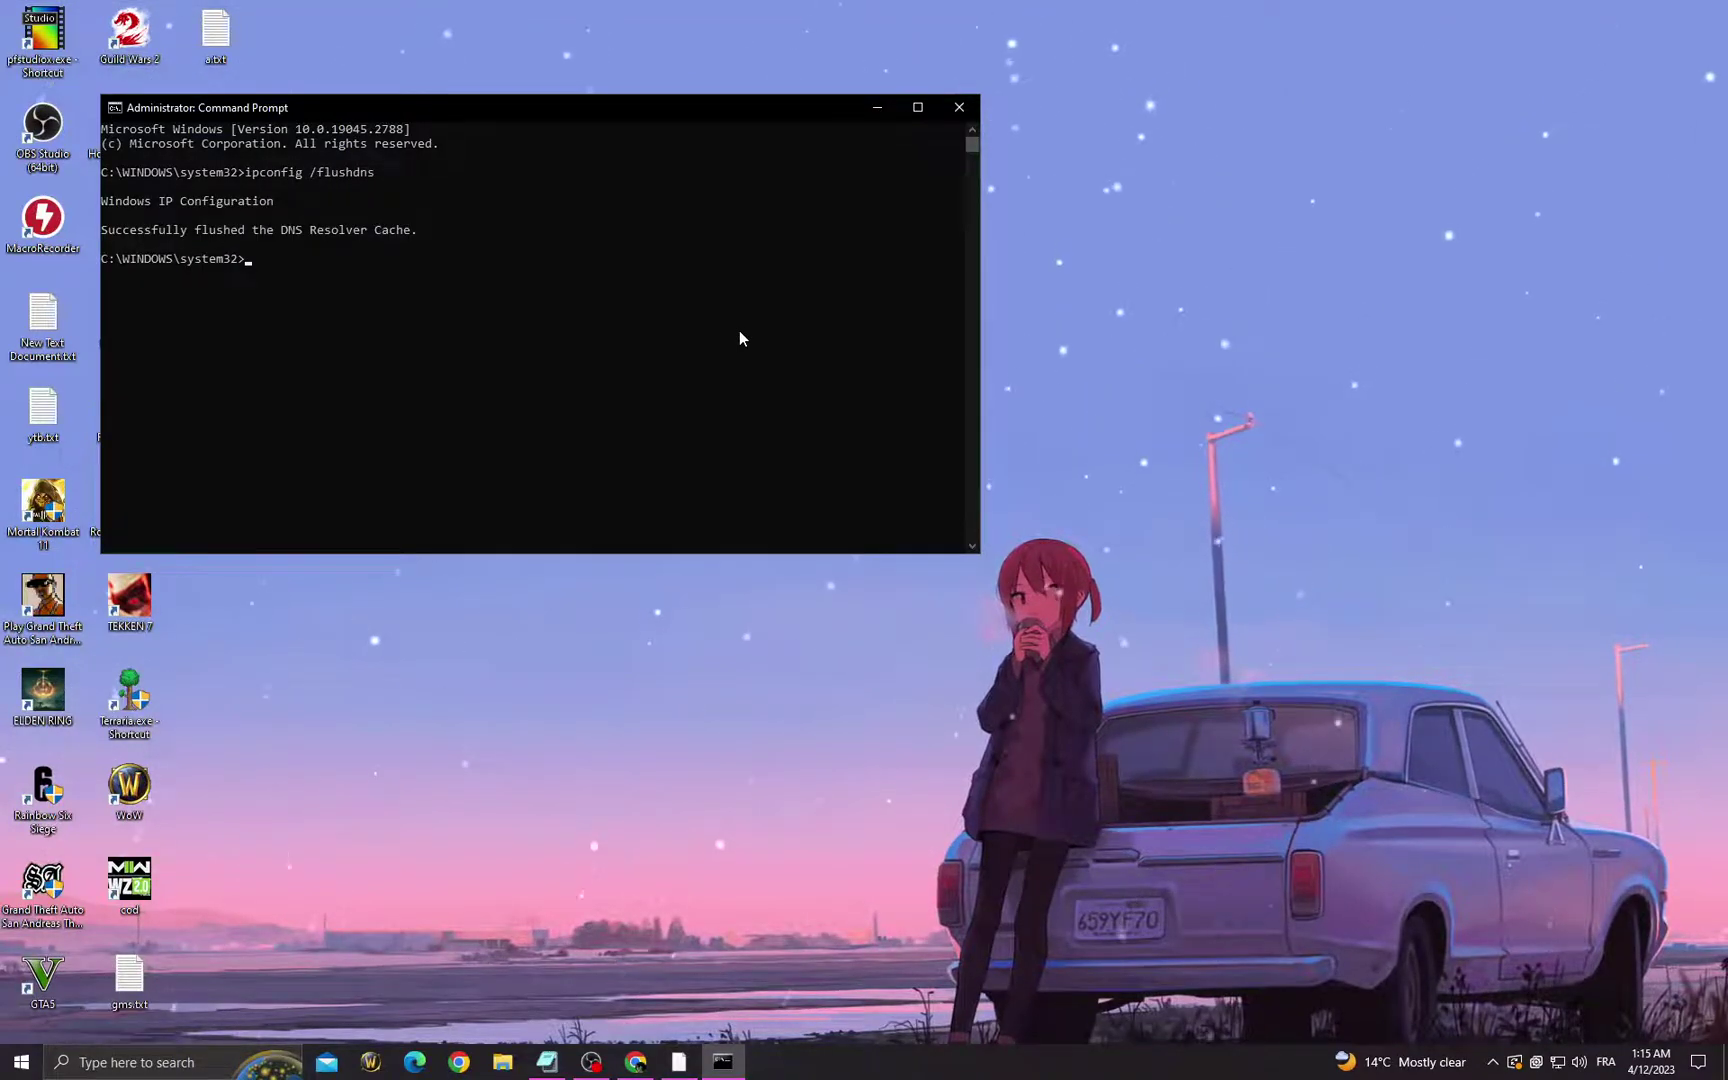
type("netsh wi")
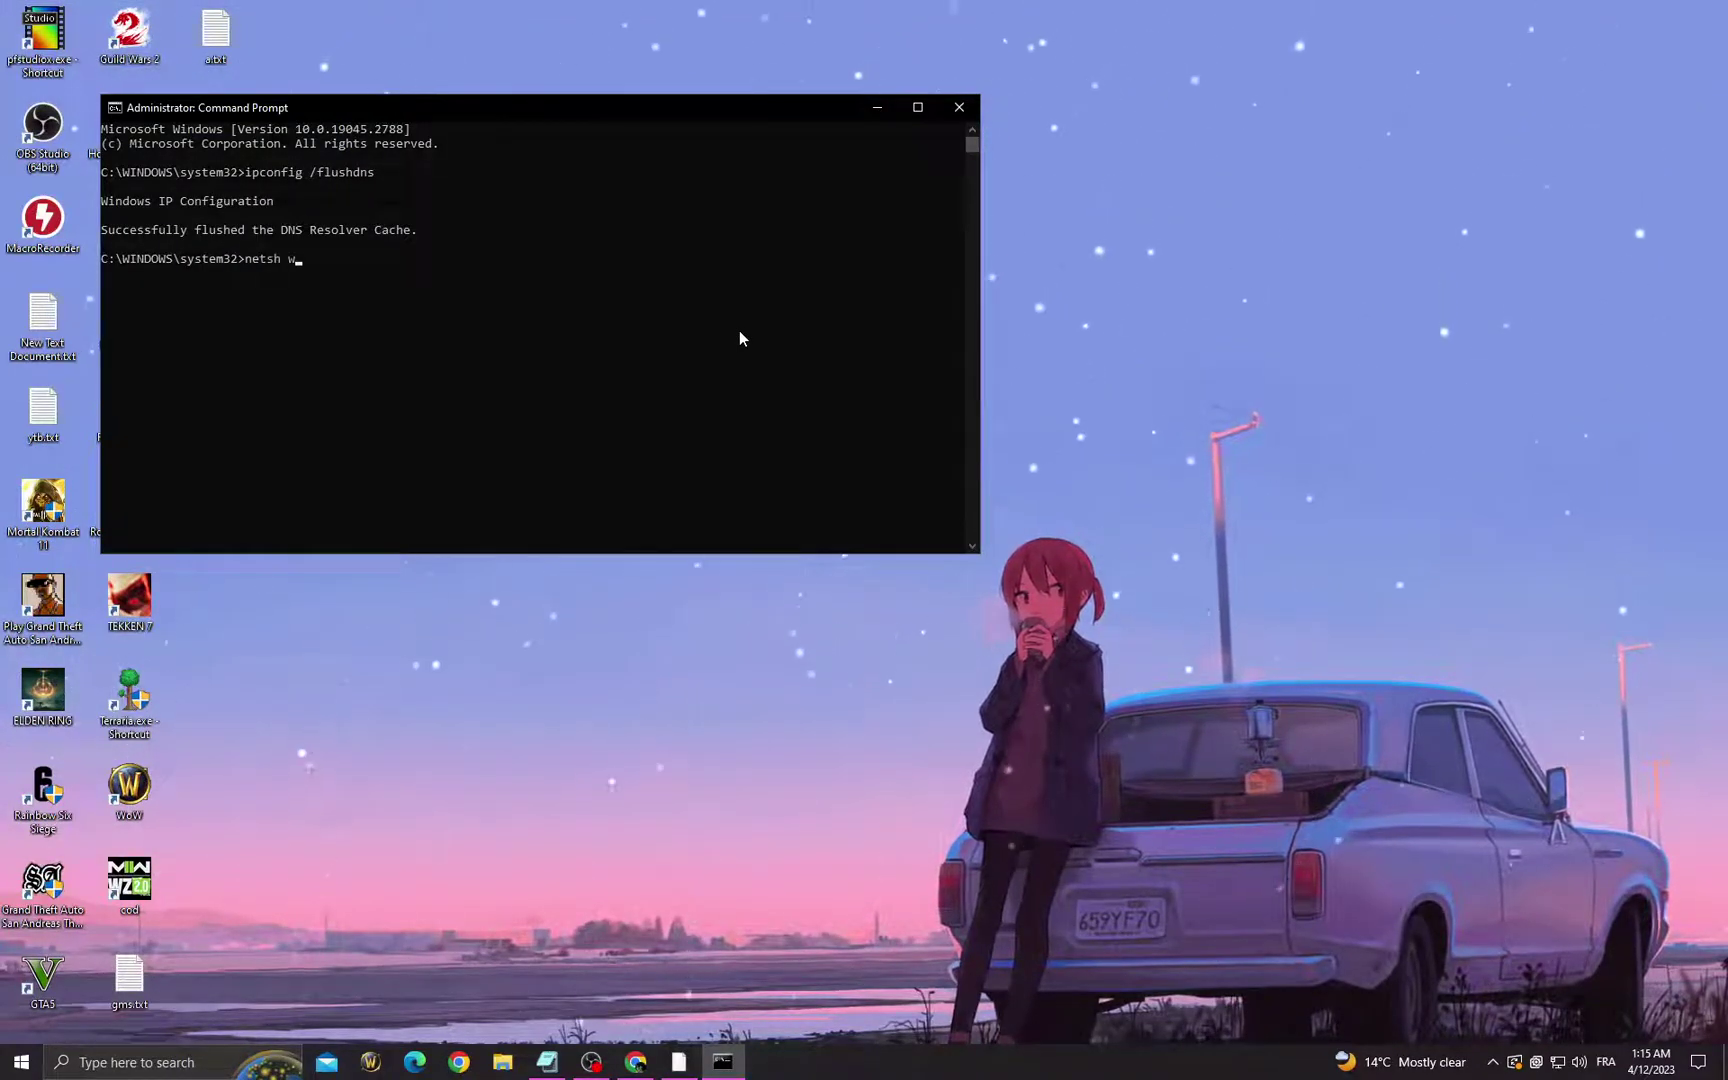
type("nsock reset")
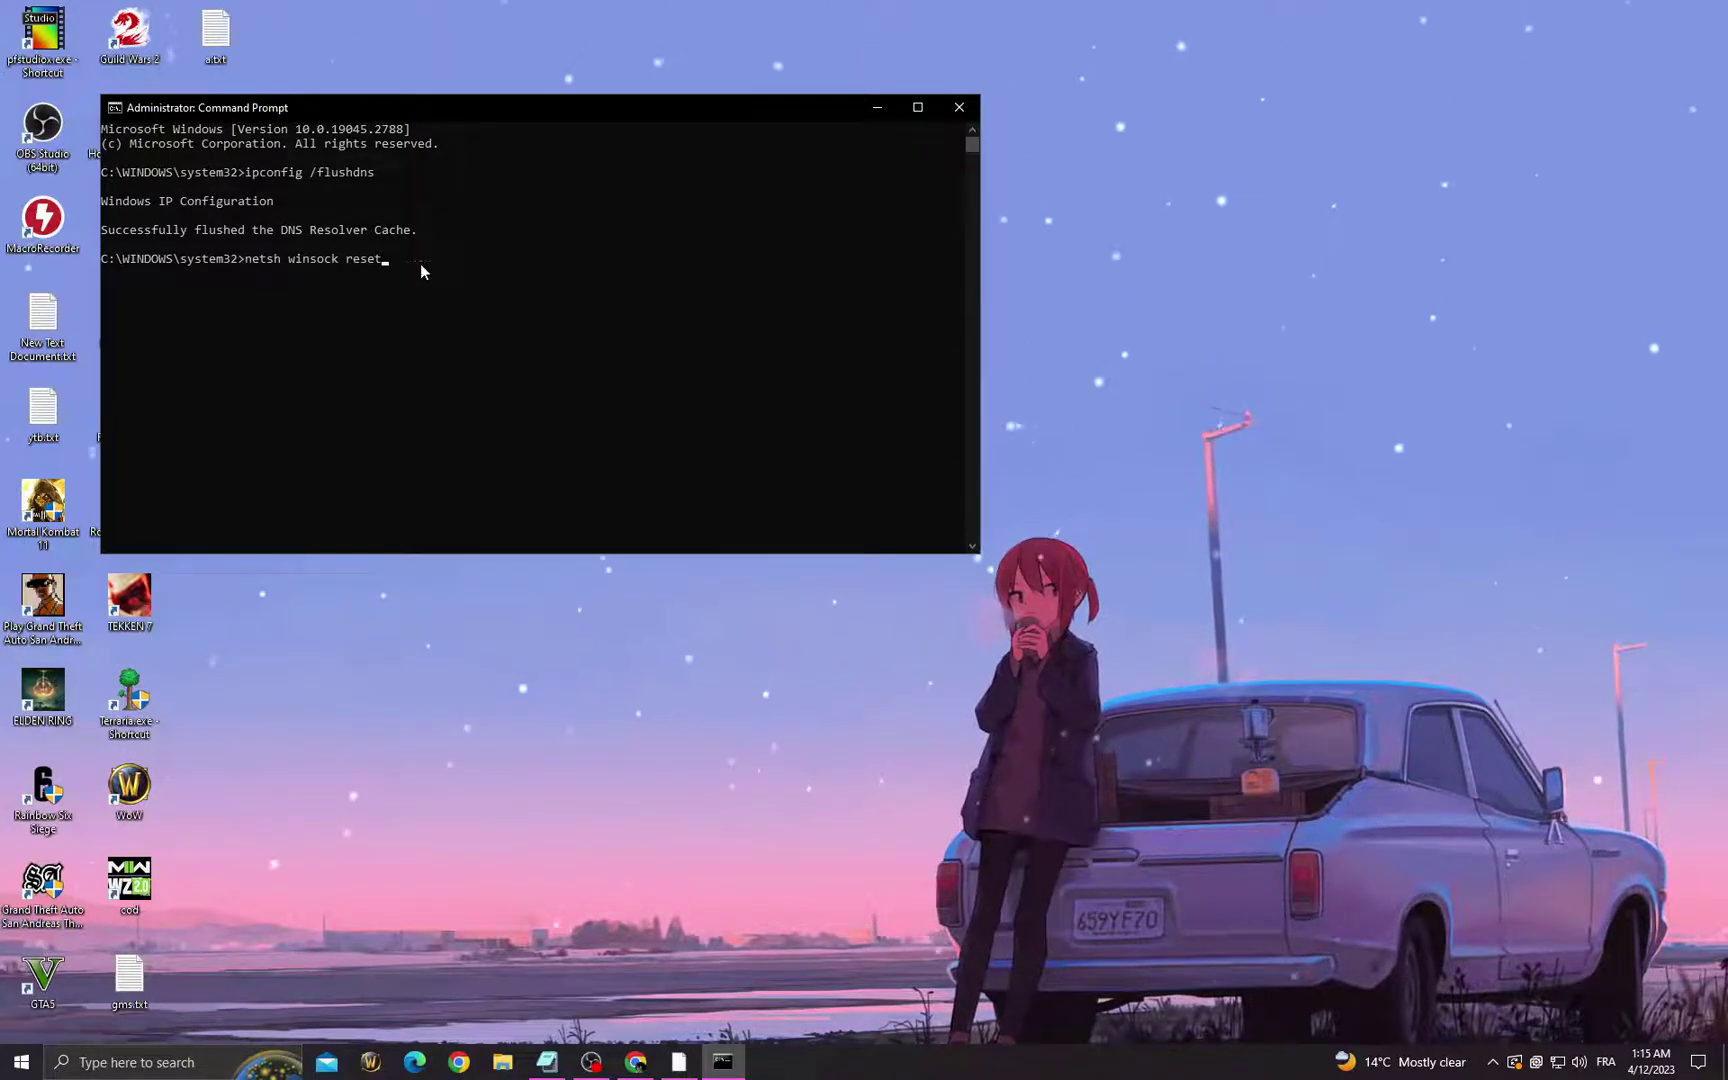
left_click(958, 107)
left_click(592, 1062)
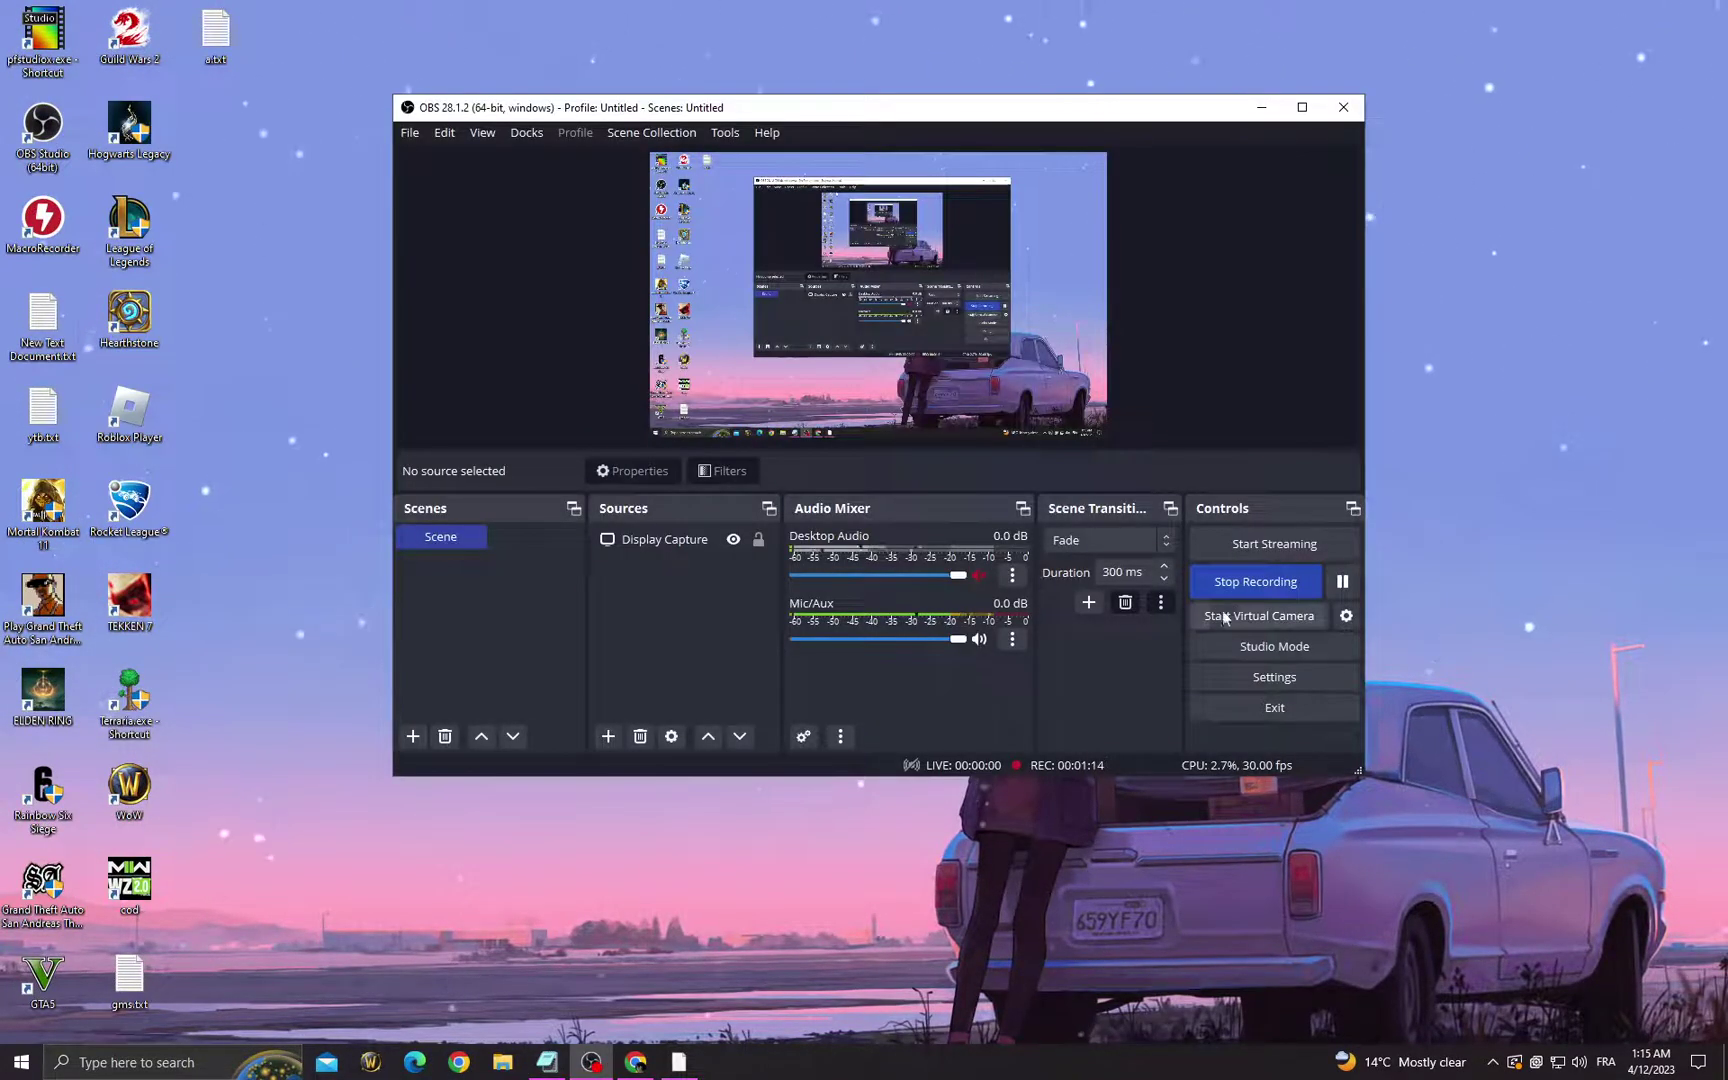